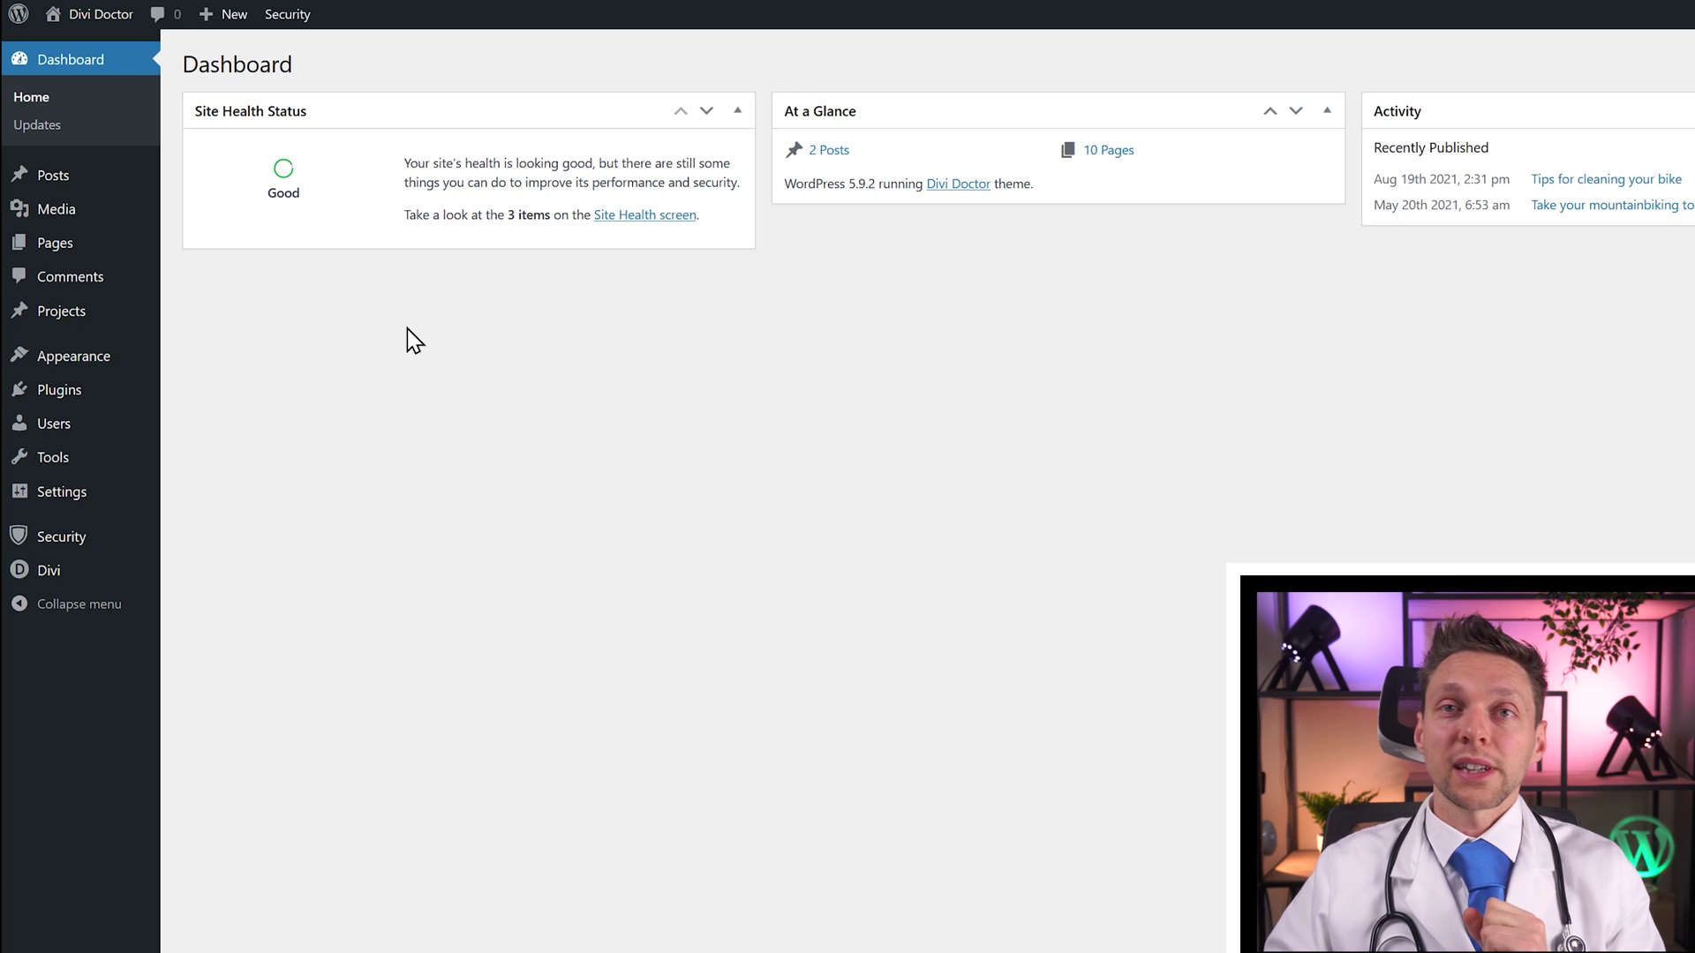
Add custom-link sub items Bikes, Motors, Cars and Airplanes under Repair, and Tips, Gossip, Facts and Fakenews under News in the Main menu.
mouse_move(118, 358)
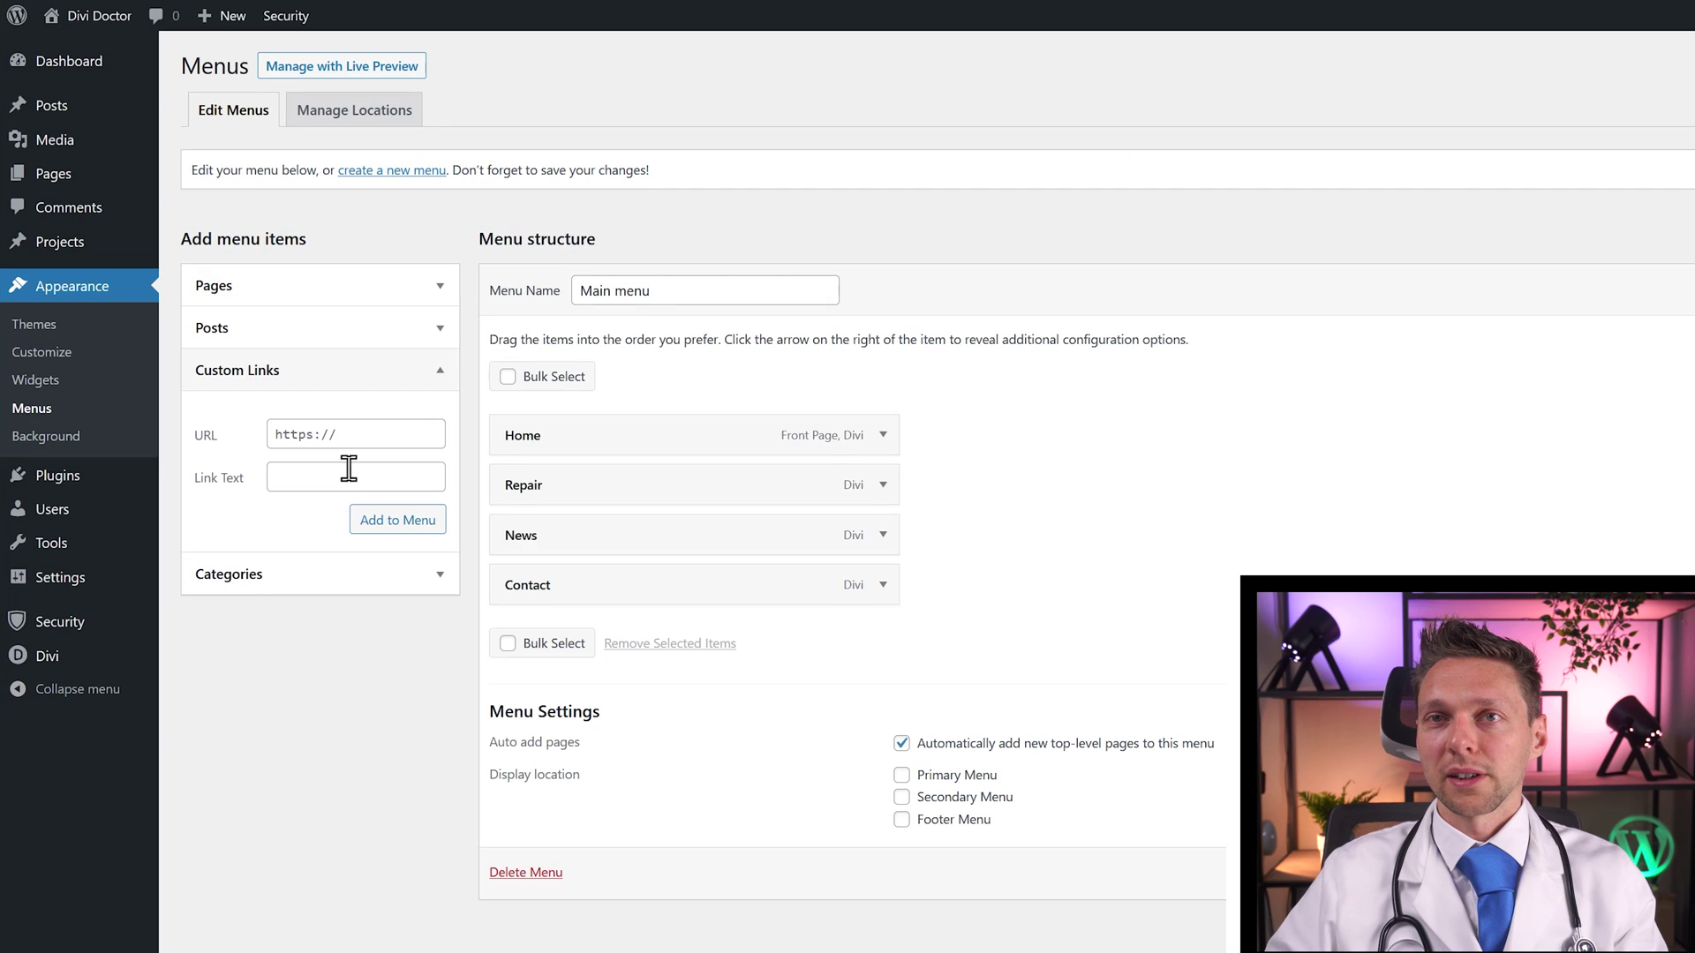
click(362, 436)
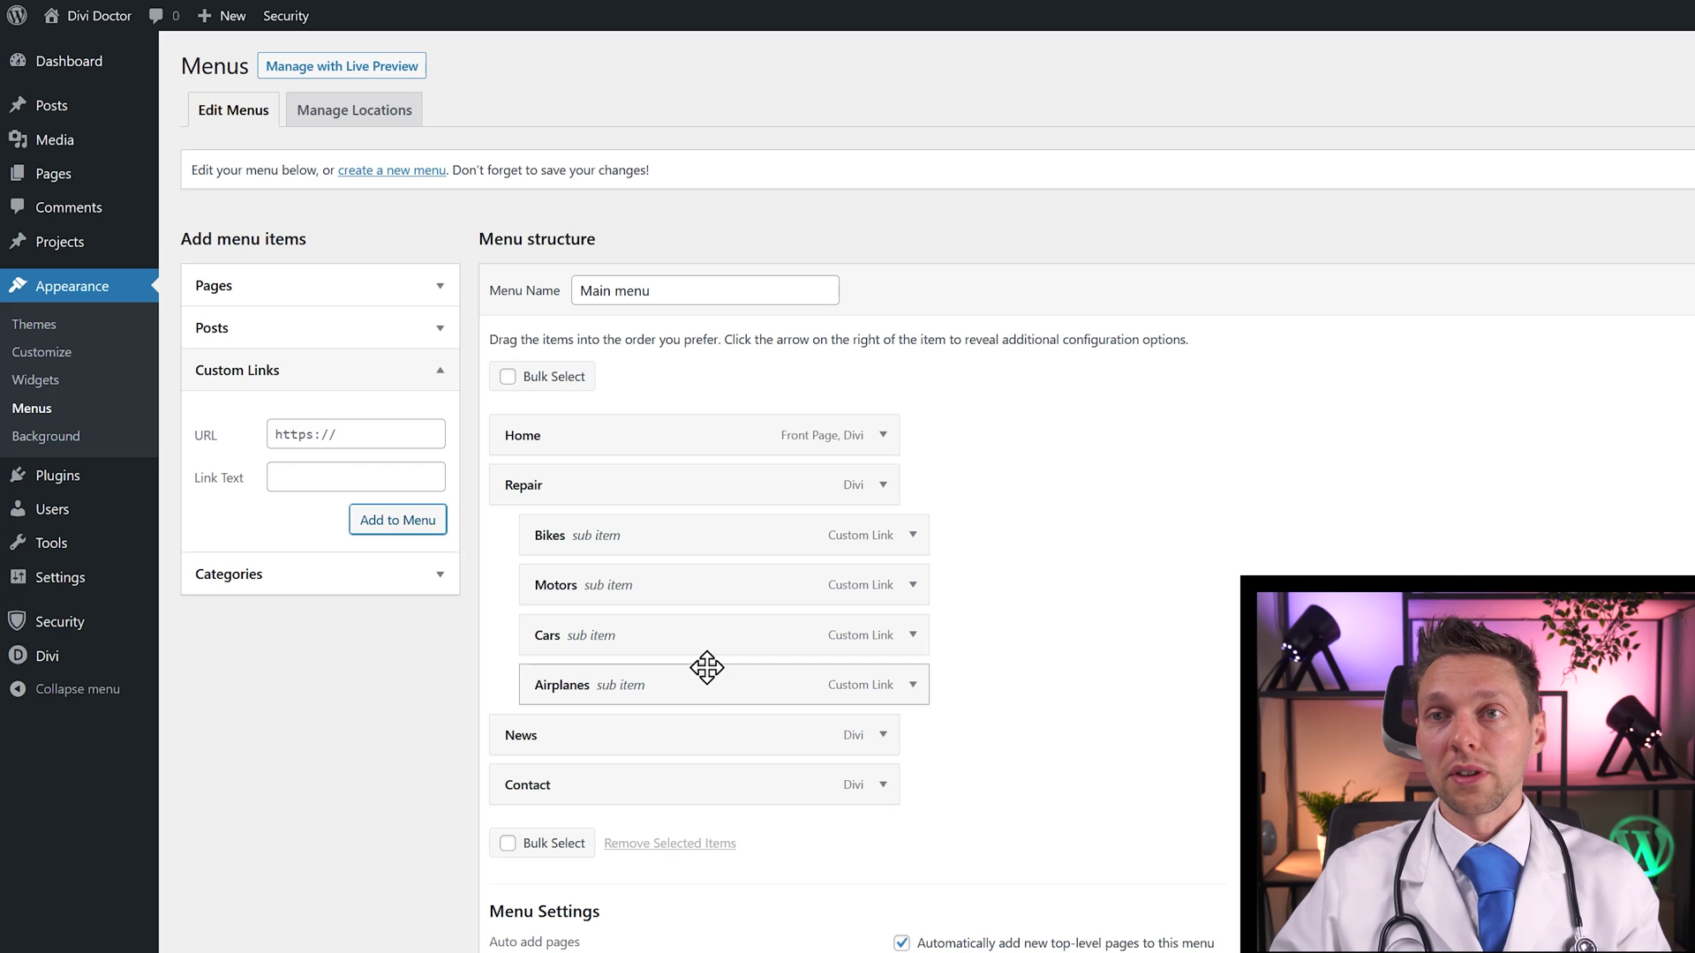
click(357, 436)
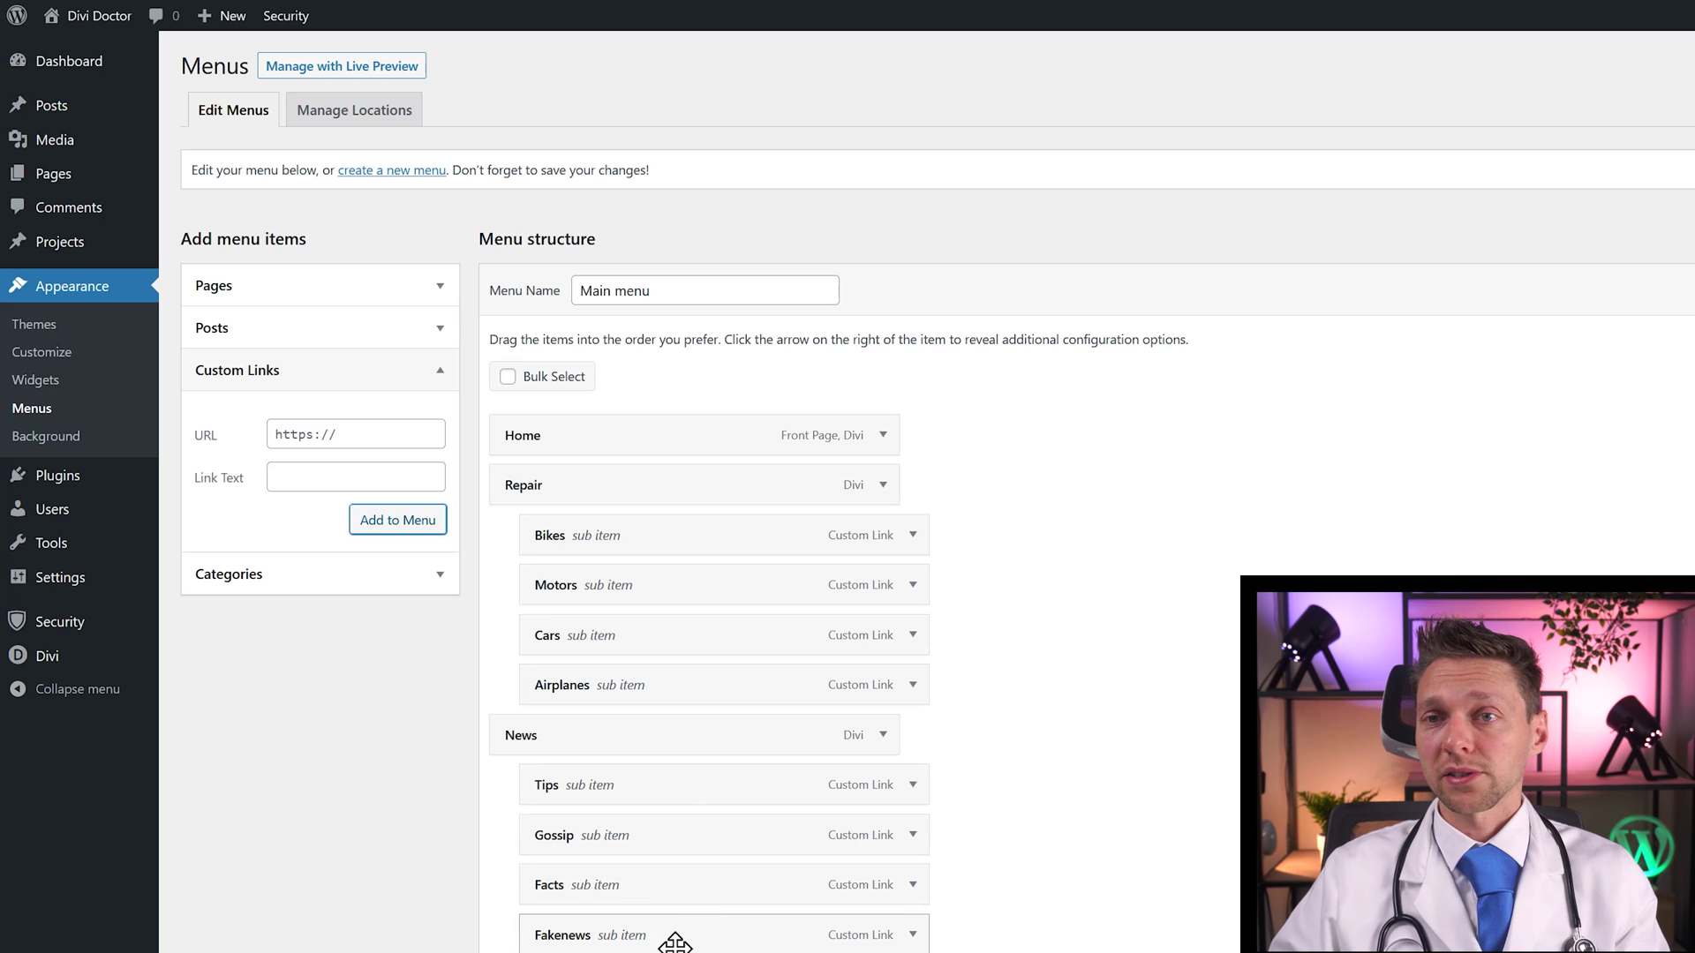
click(1055, 910)
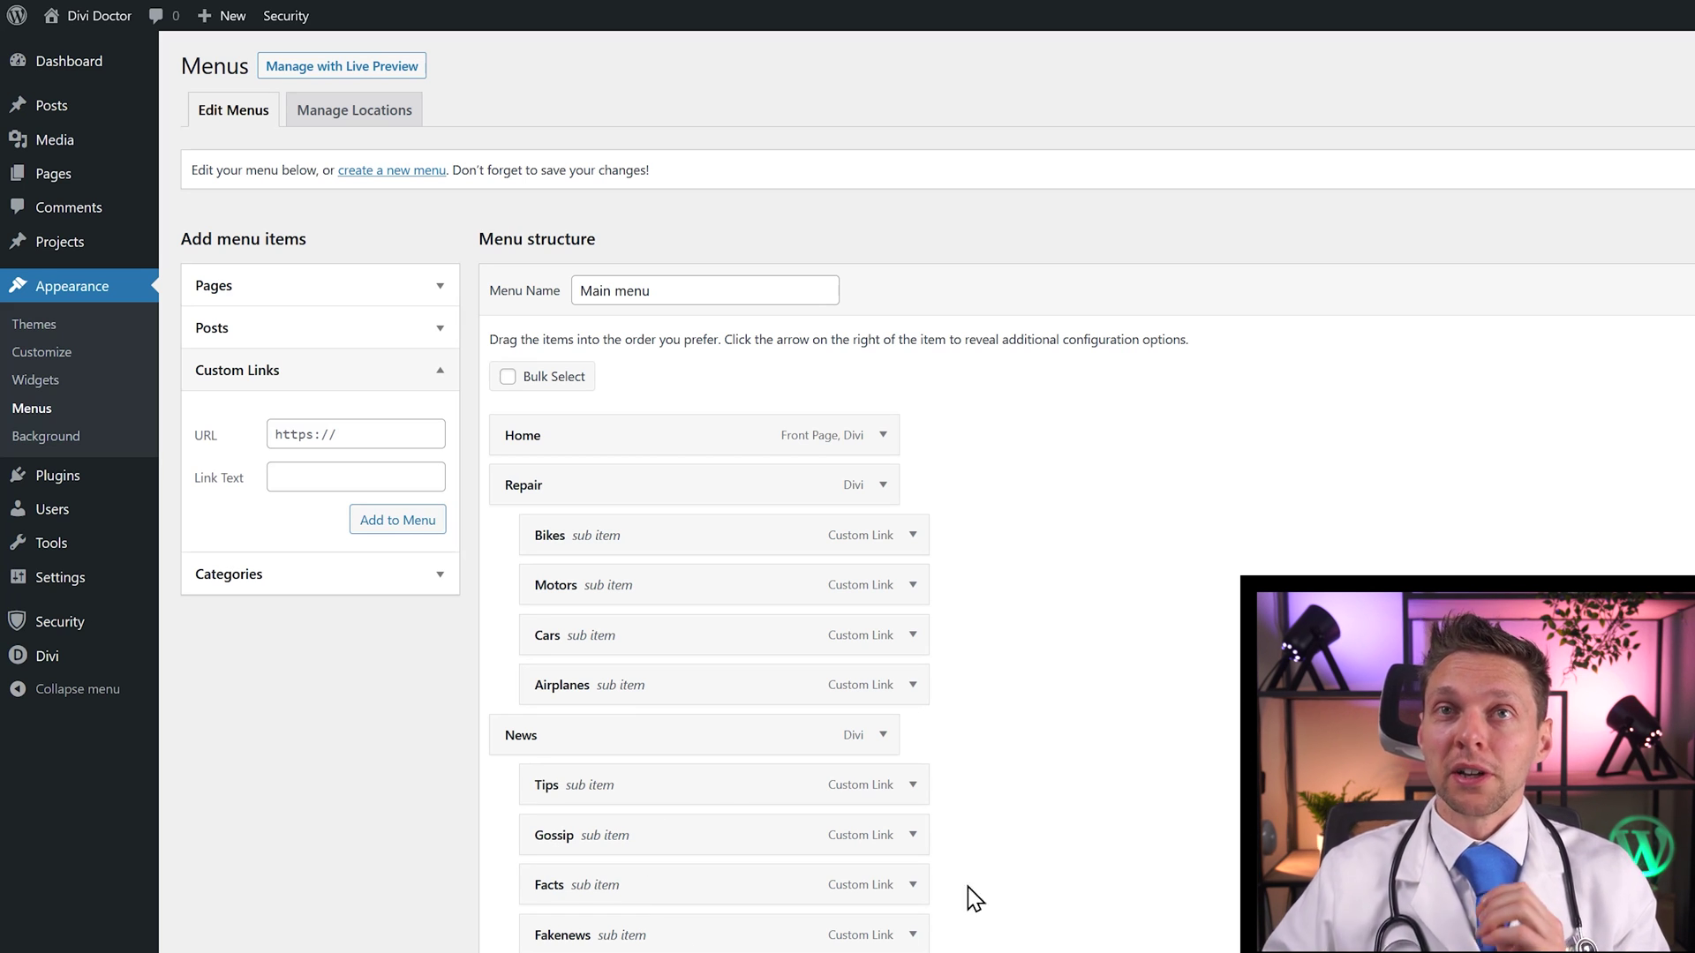
Open the live Divi Doctor website in a new browser tab.
mouse_move(97, 18)
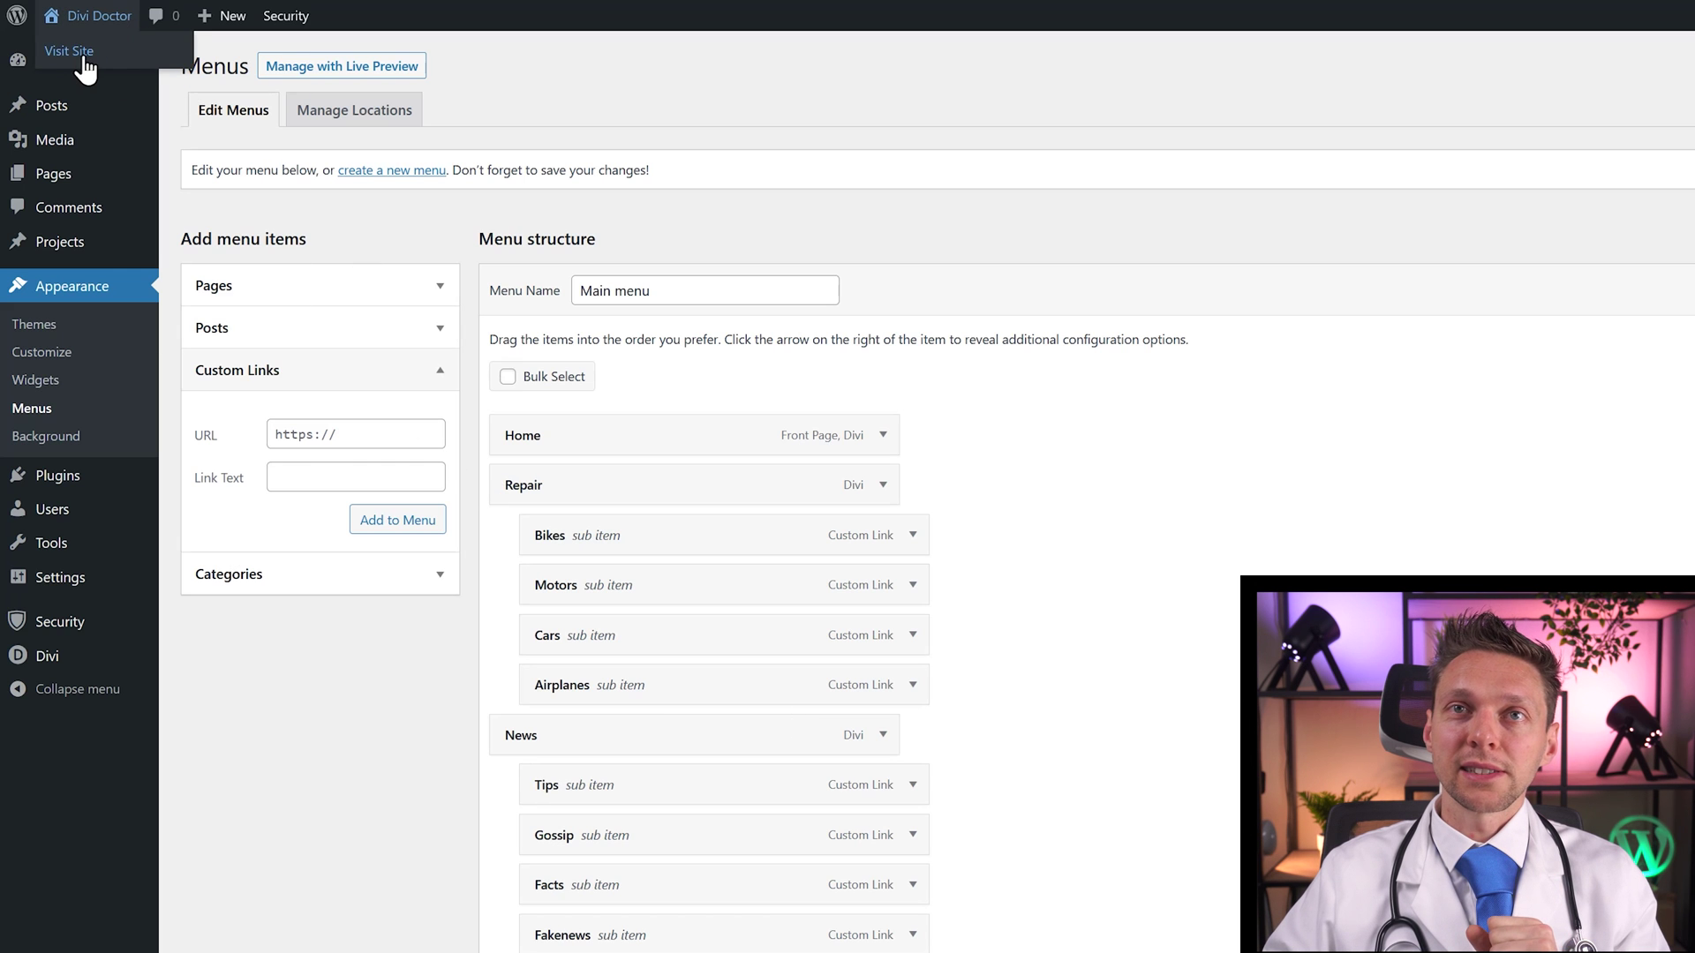
right_click(84, 55)
click(132, 135)
click(1198, 38)
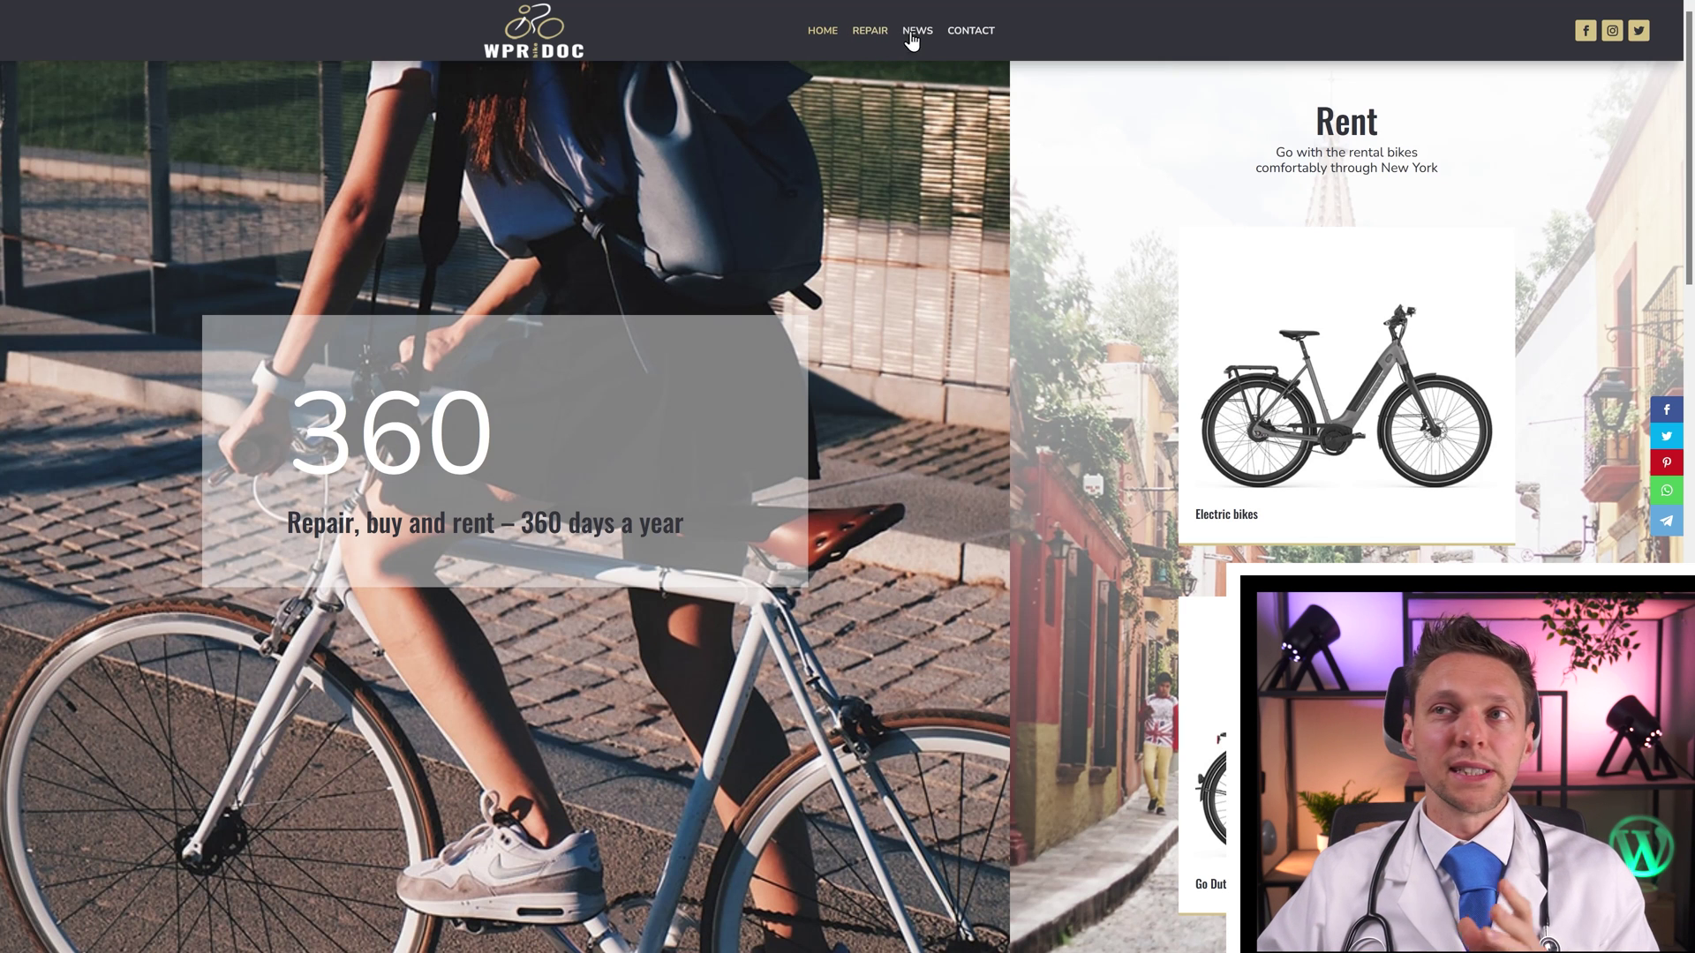
Look over the bike shop home page from the hero area to the "Why we do, what we do" section and back.
scroll(1121, 201, down, 4)
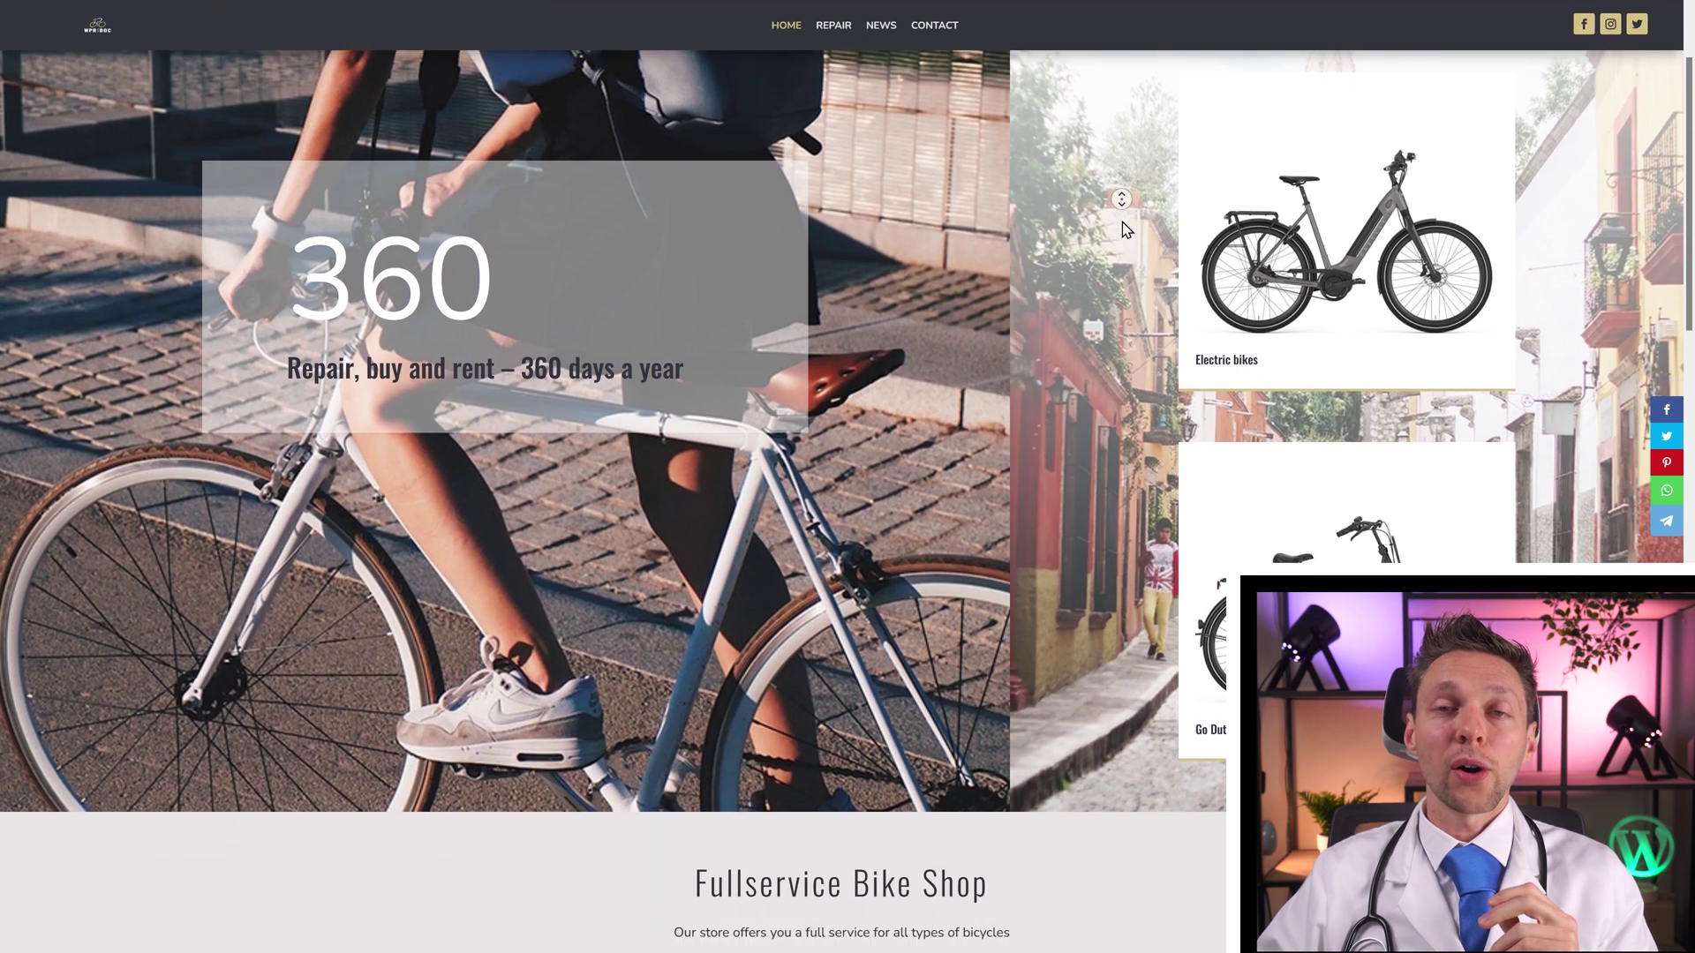
scroll(1122, 201, down, 5)
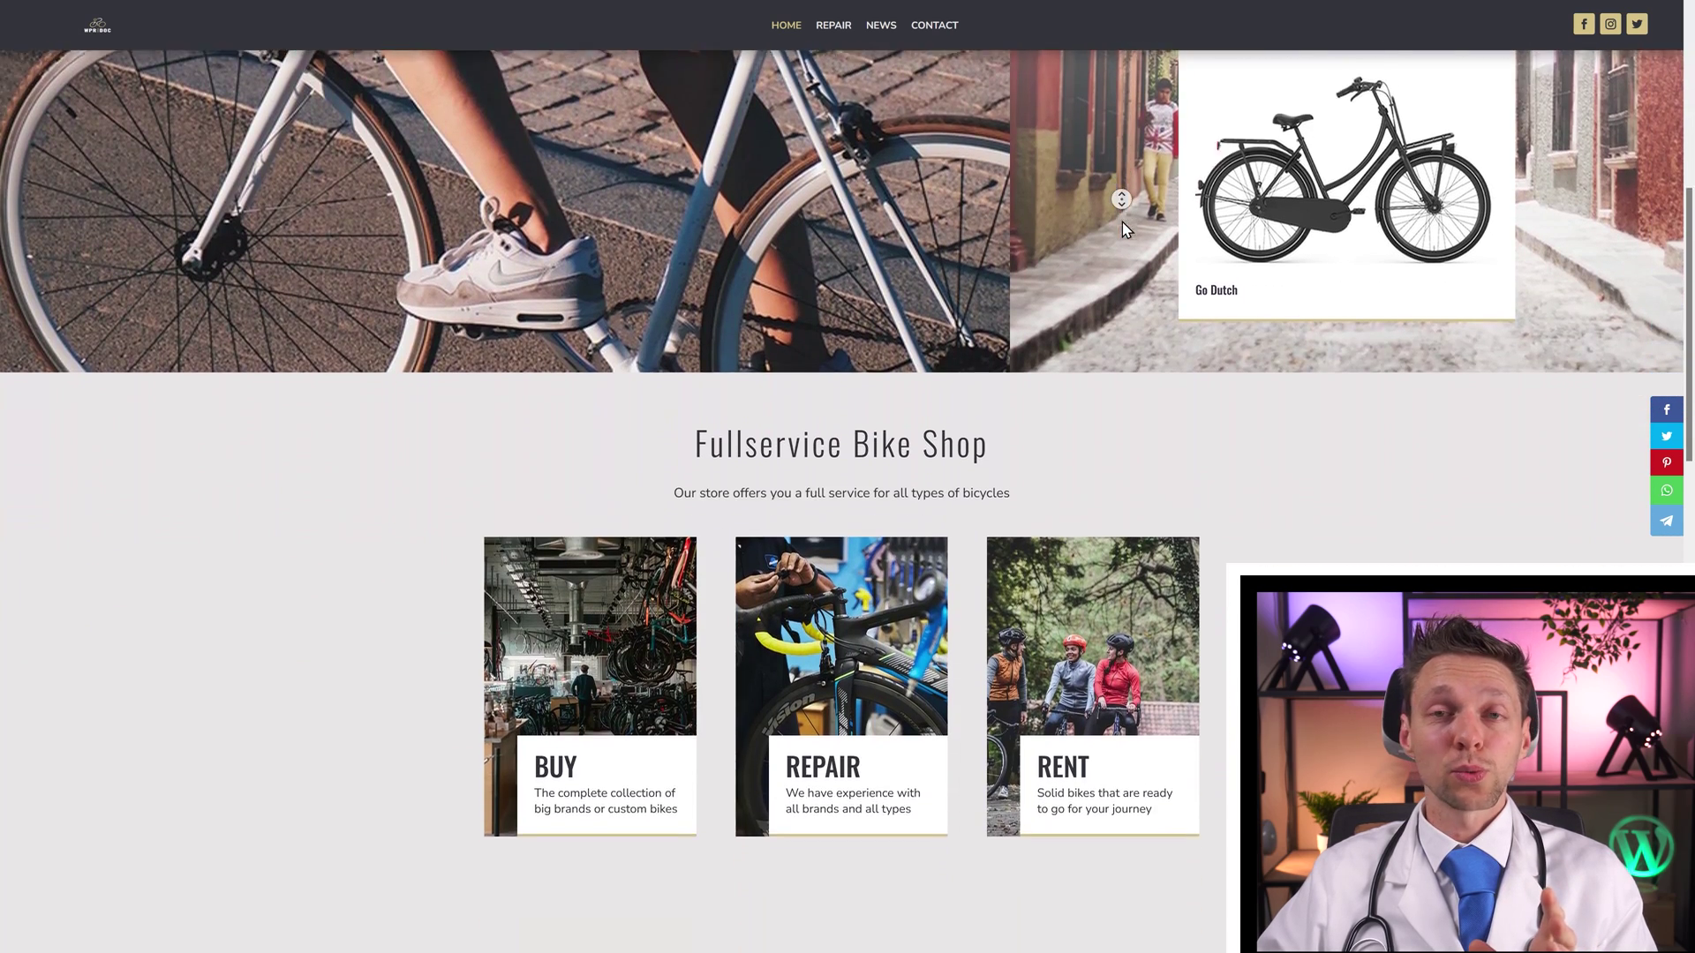
scroll(1122, 202, down, 5)
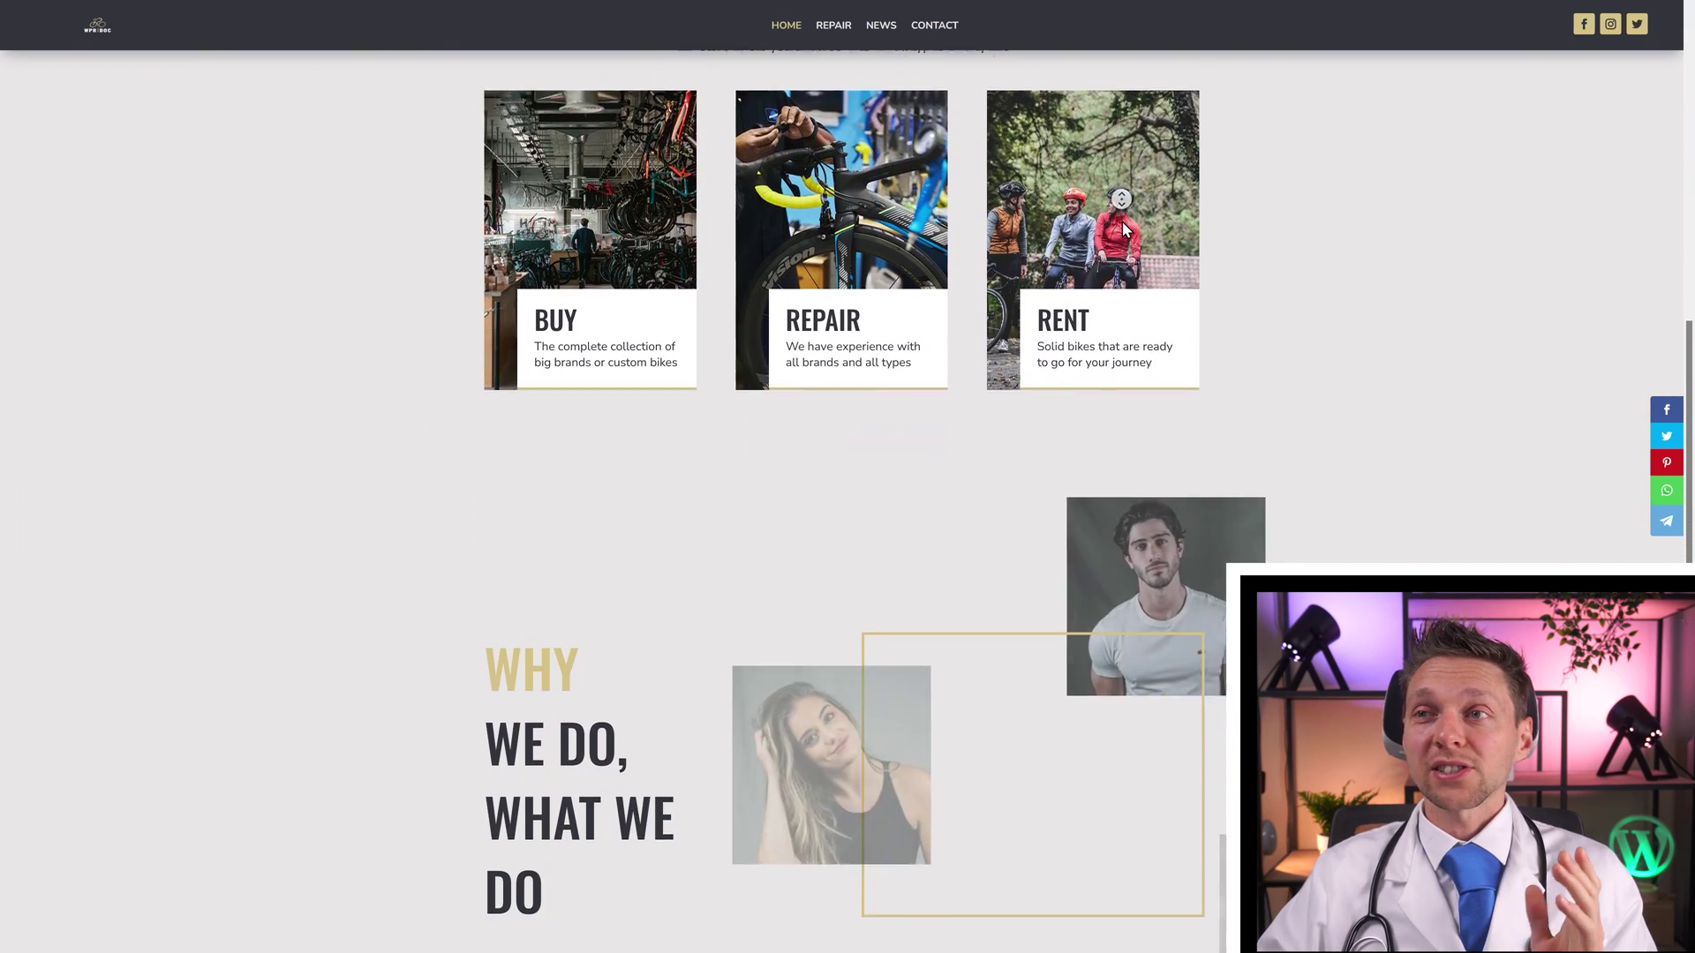
middle_click(1206, 254)
scroll(1208, 240, up, 4)
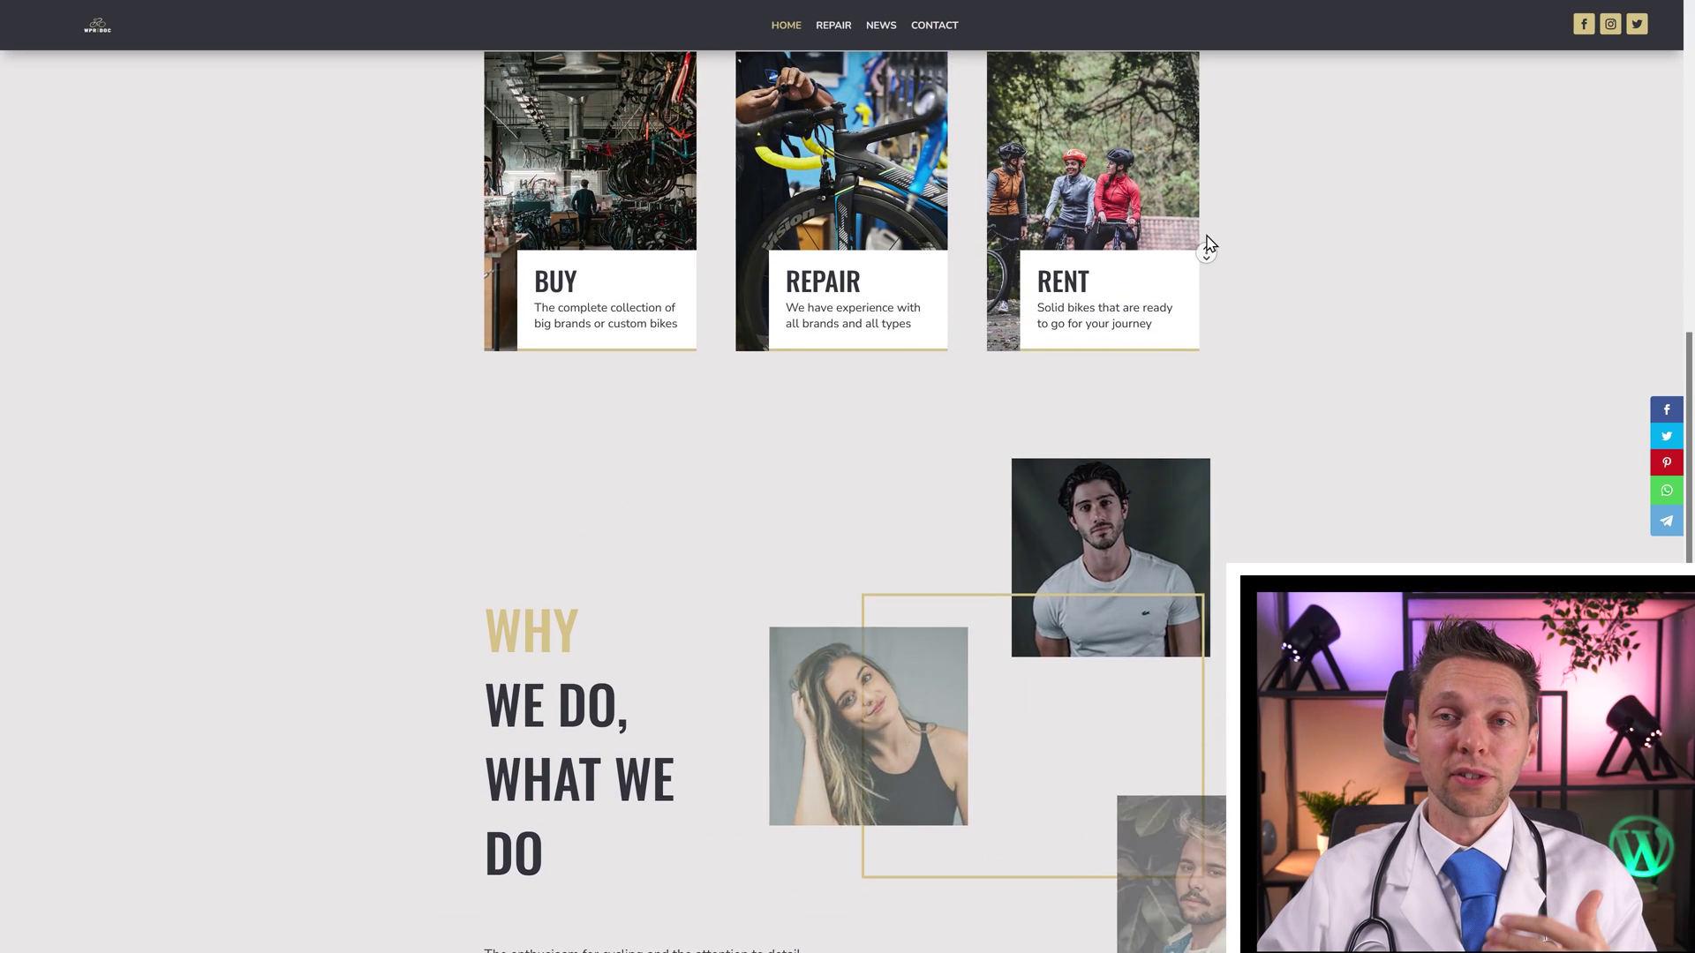
scroll(1208, 243, up, 4)
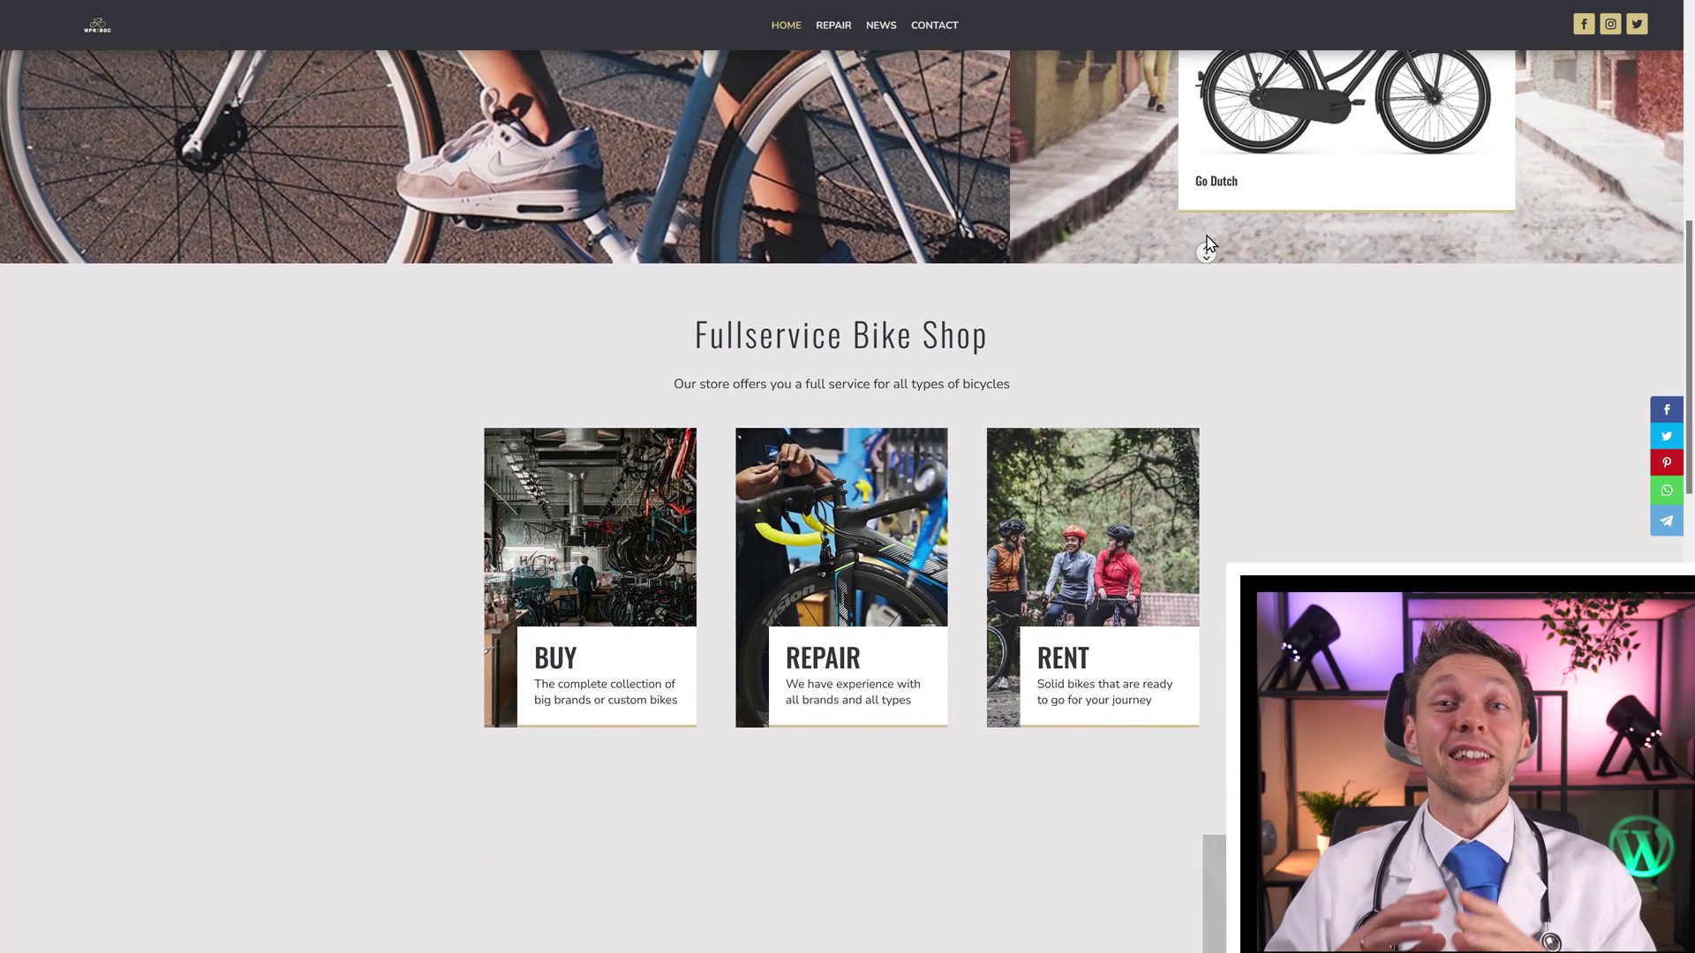
scroll(1208, 243, up, 4)
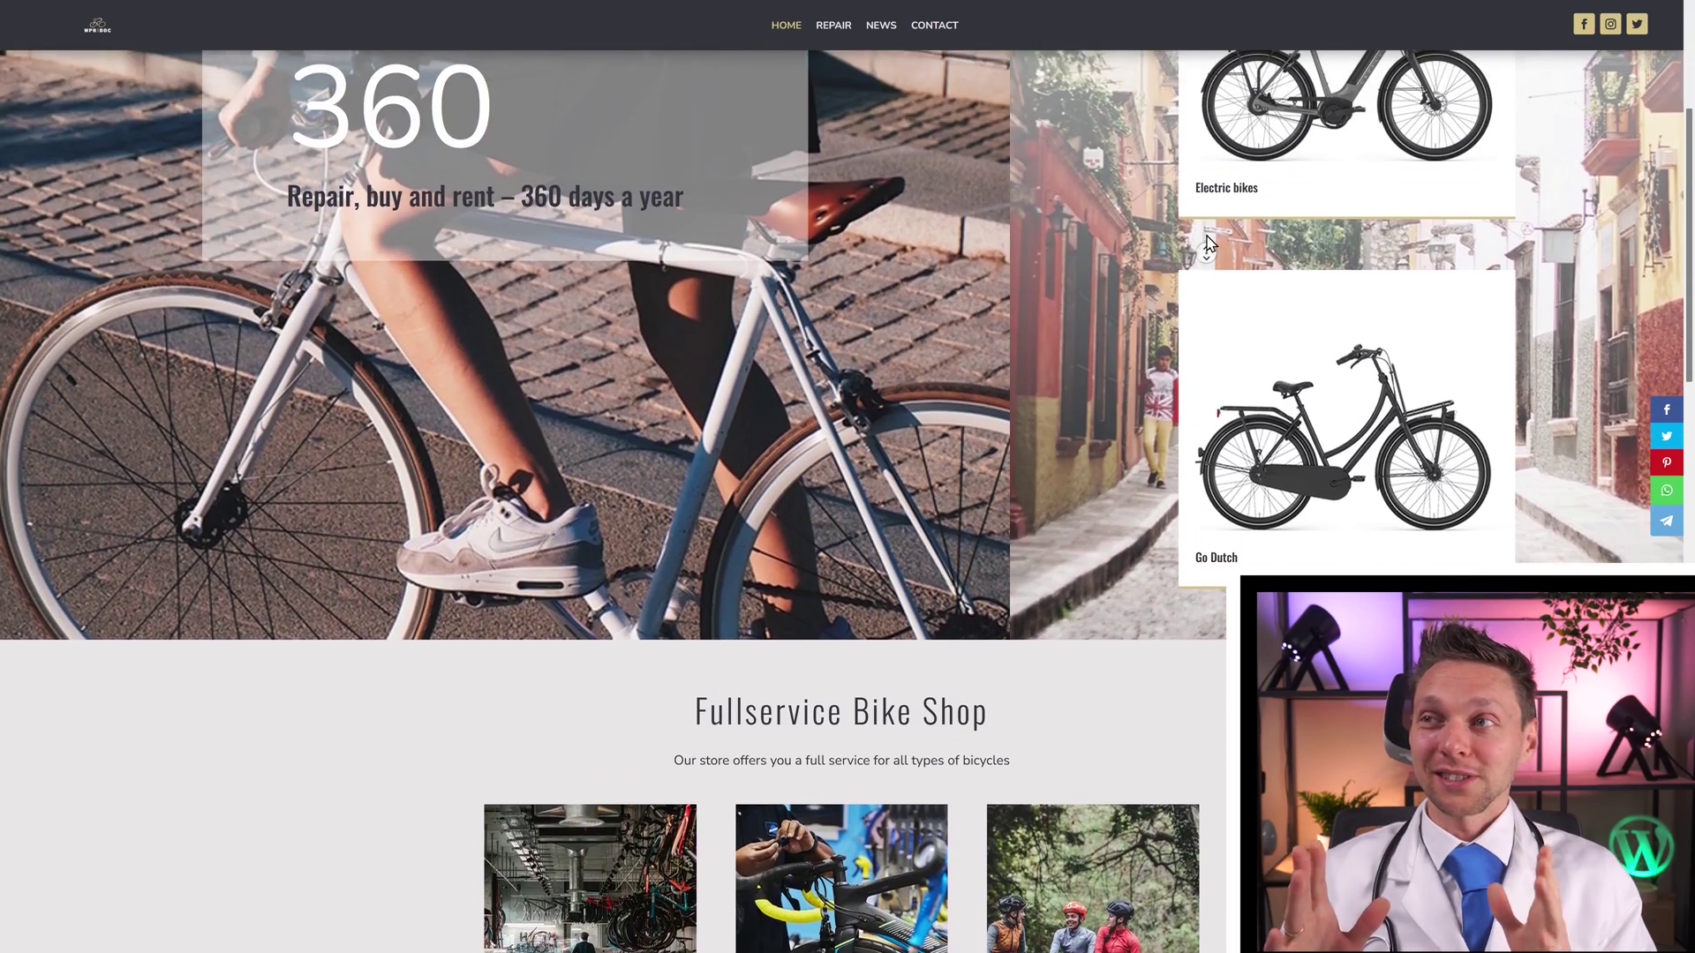
scroll(1208, 243, up, 2)
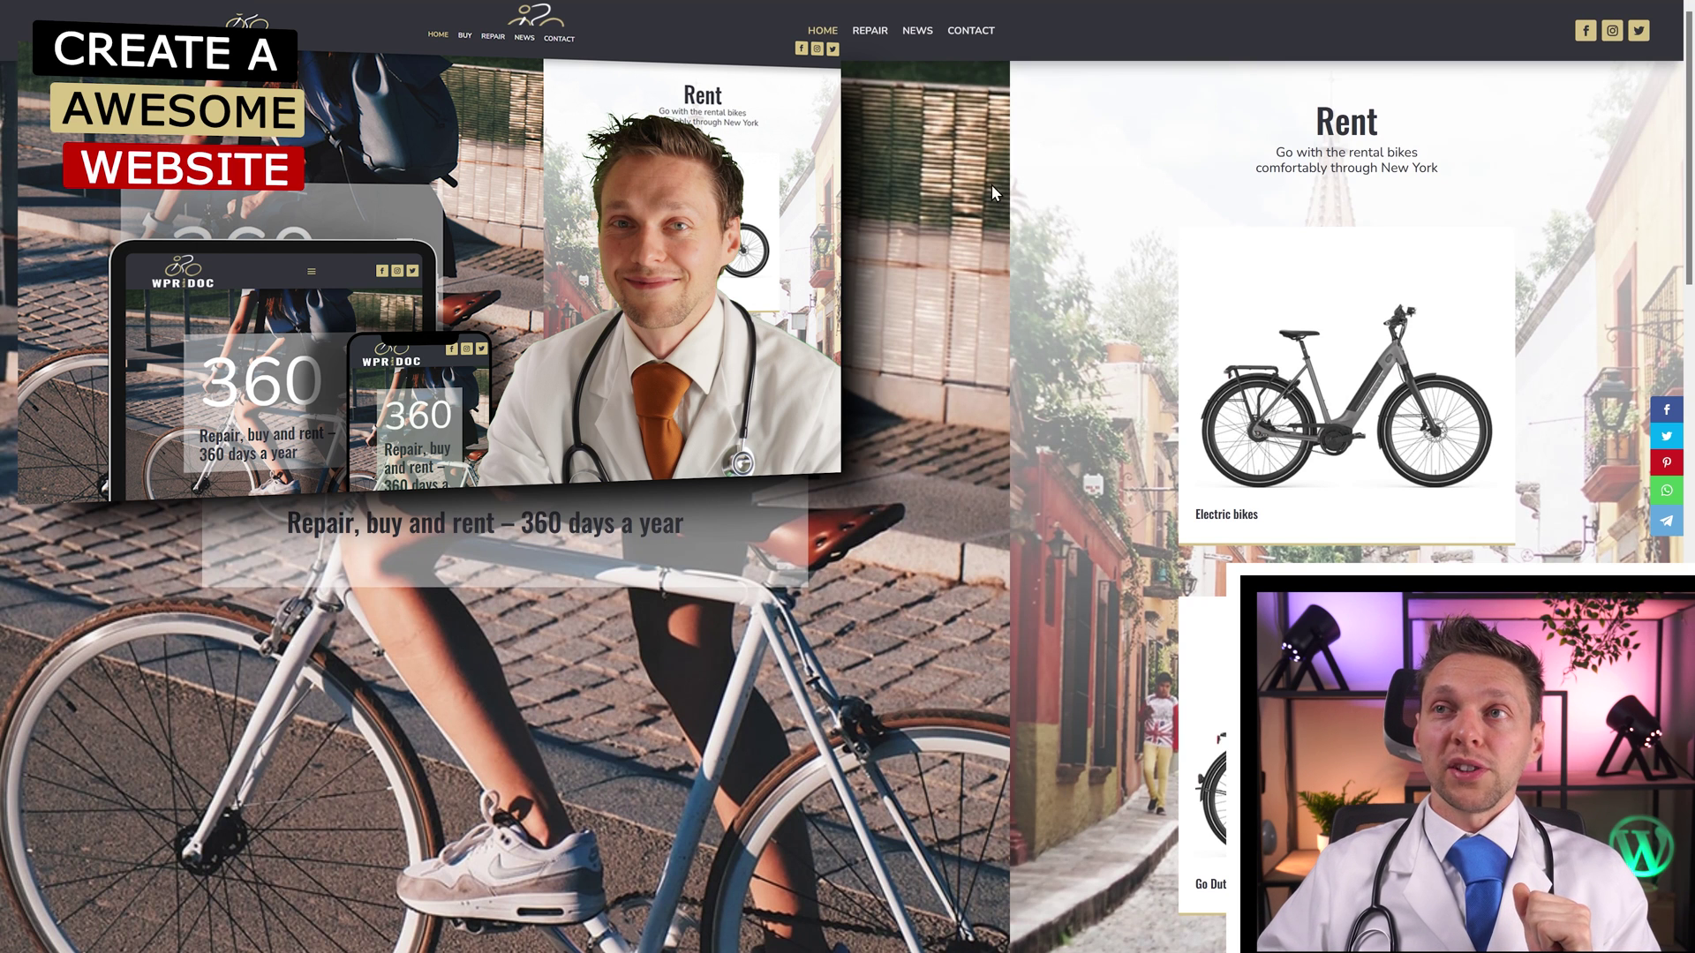
Preview the home page in responsive design mode as an iPhone 12/13 Pro Max and examine the items of its mobile menu.
right_click(949, 319)
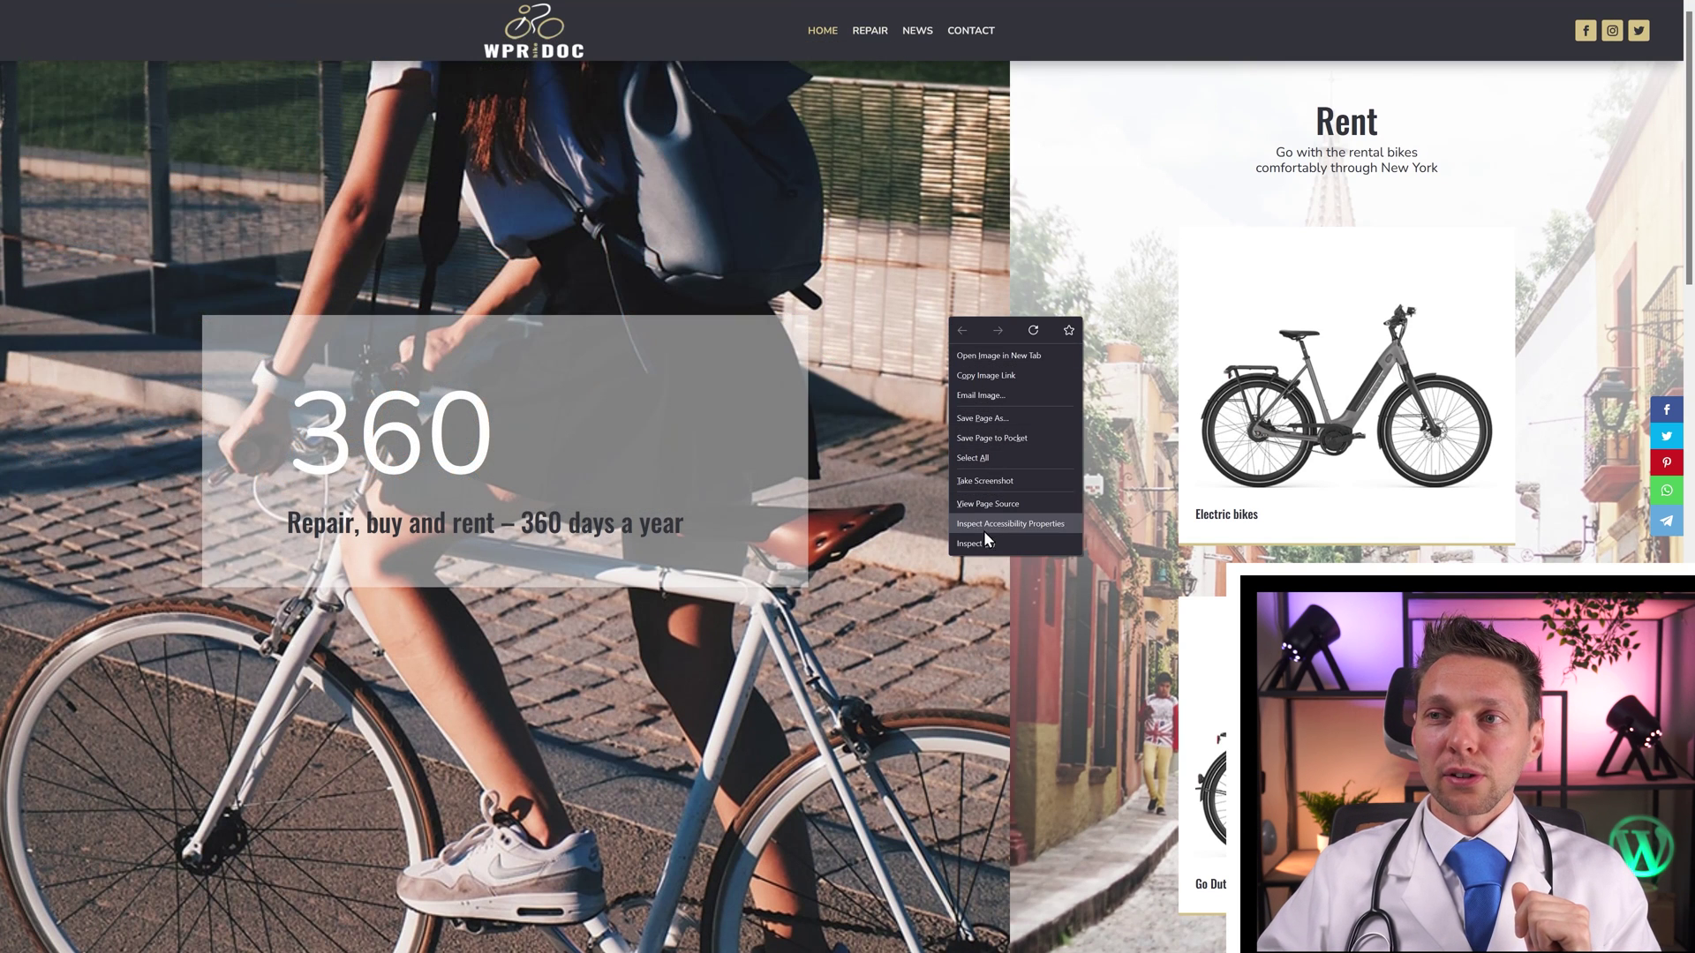
click(975, 543)
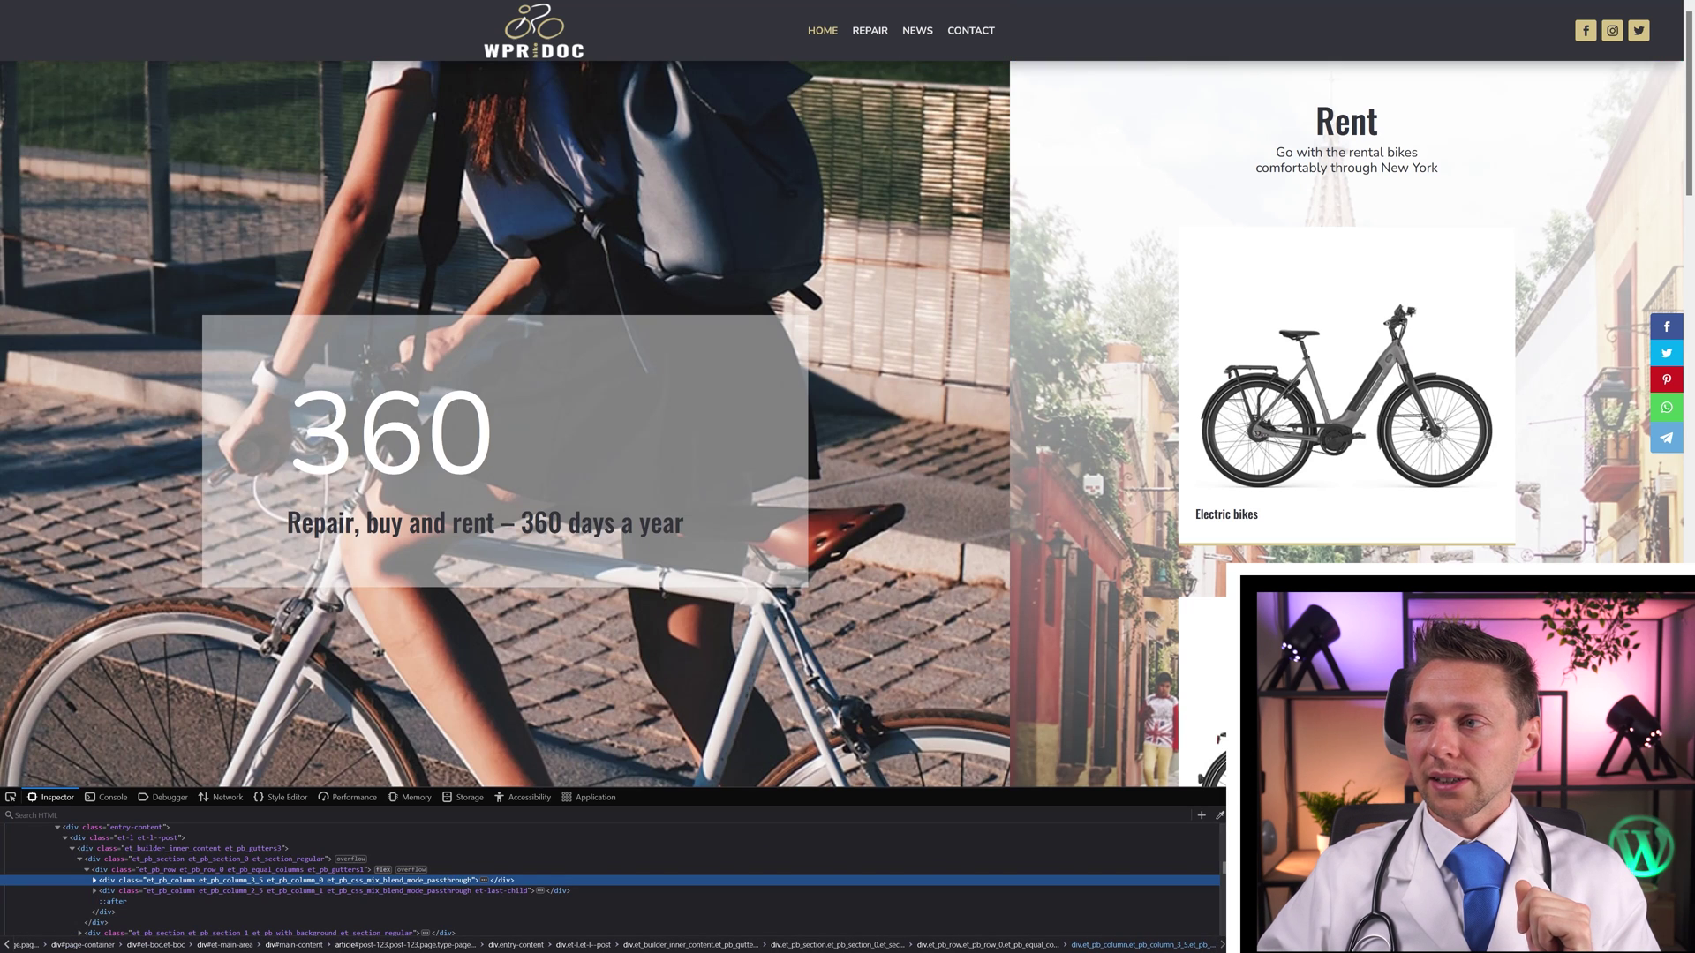
key(ctrl+shift+m)
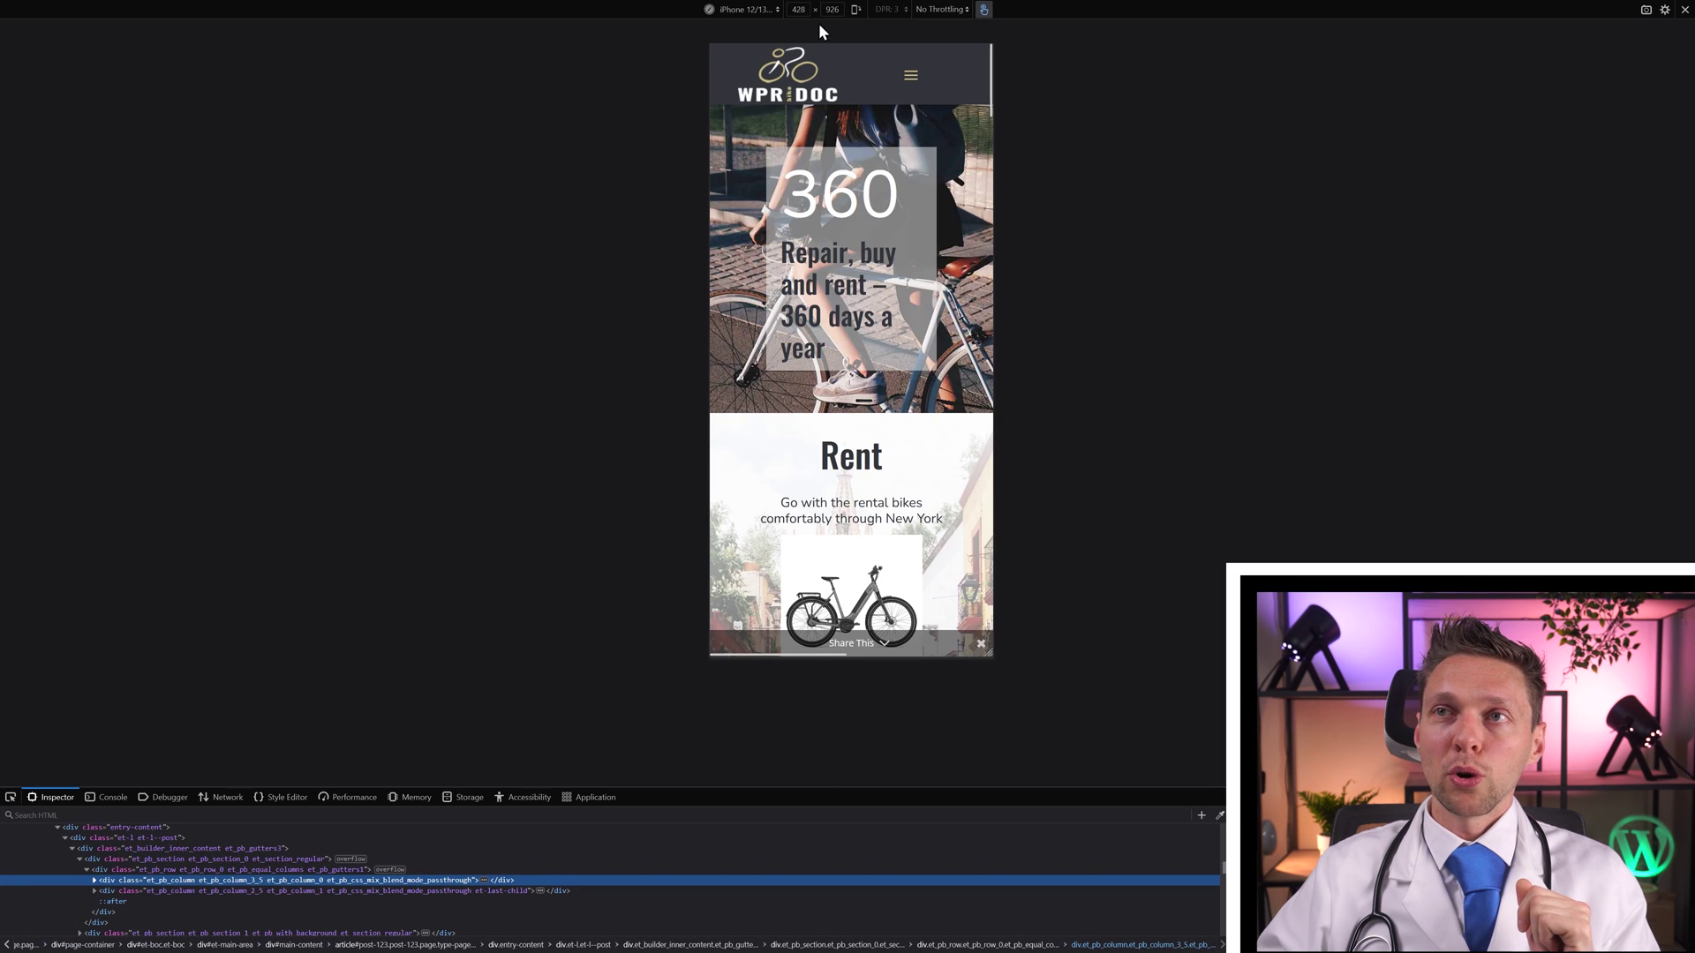
click(763, 10)
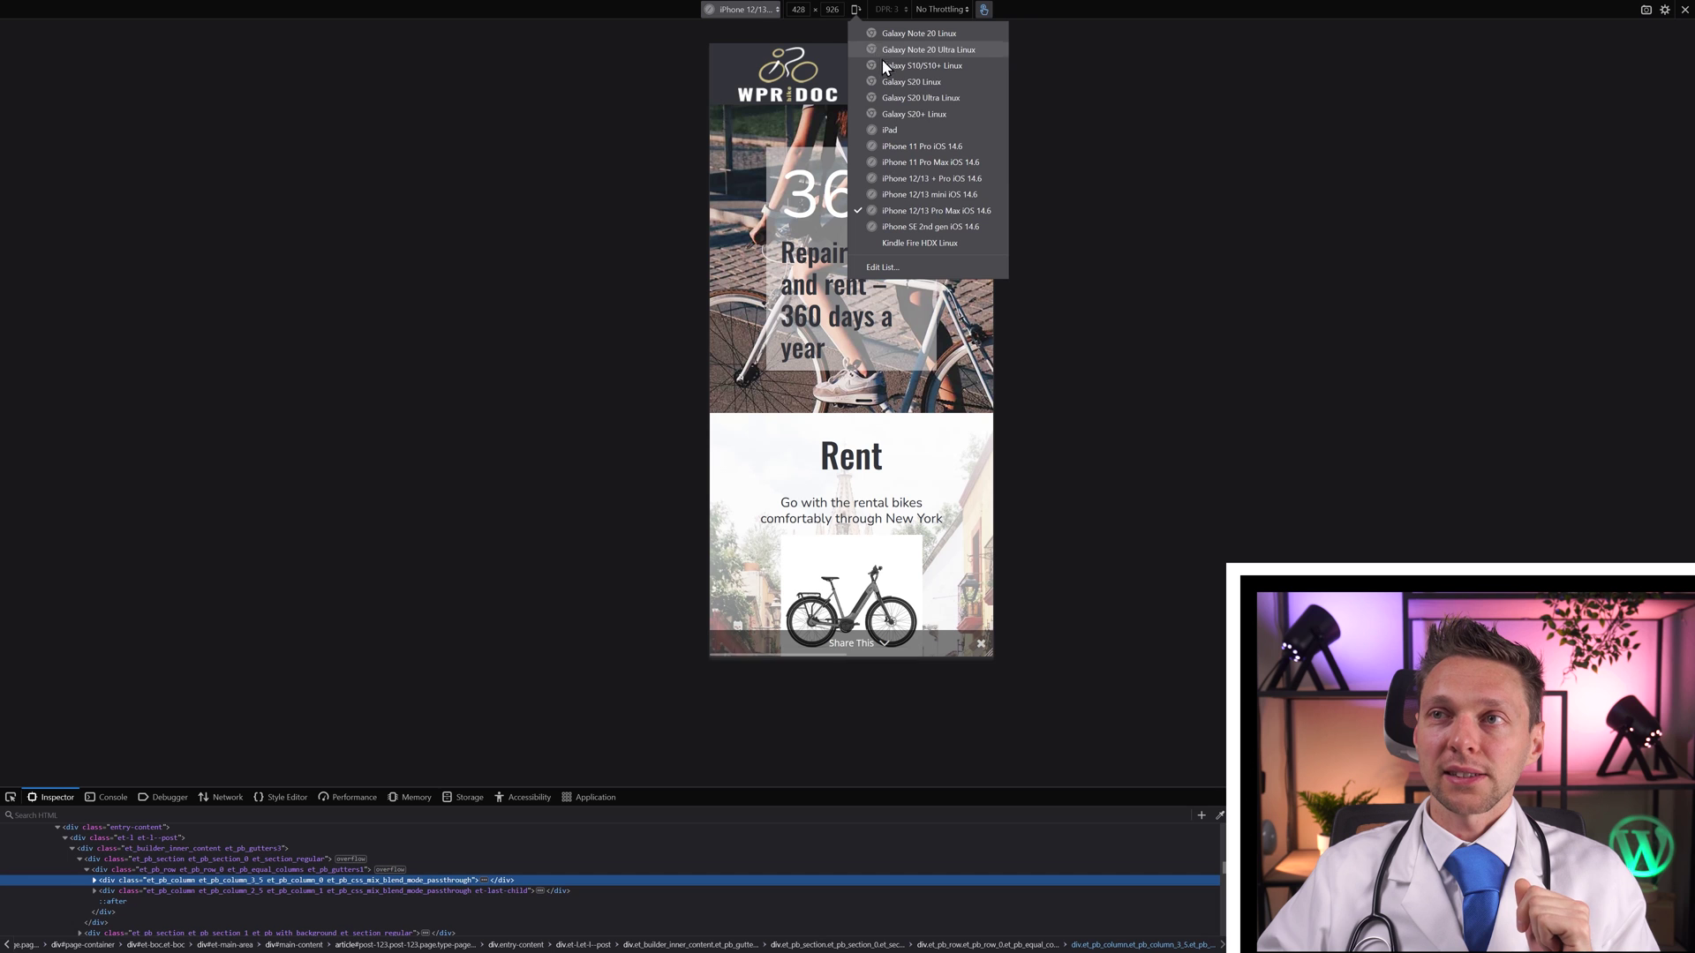
click(913, 214)
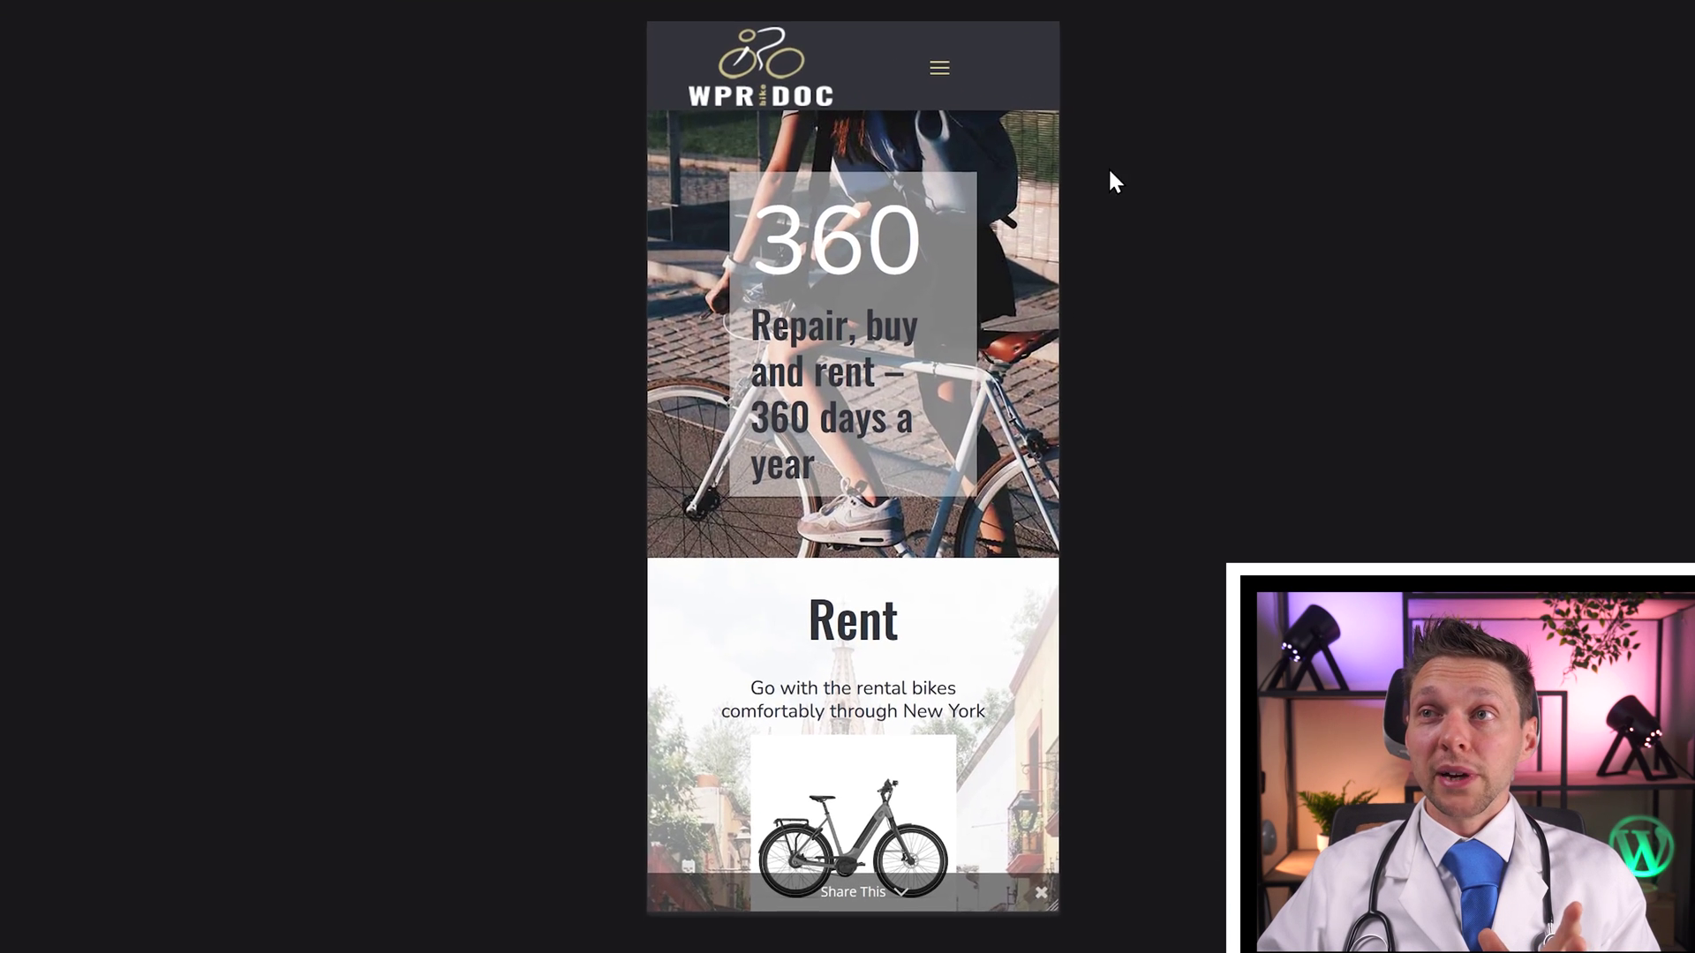
click(945, 74)
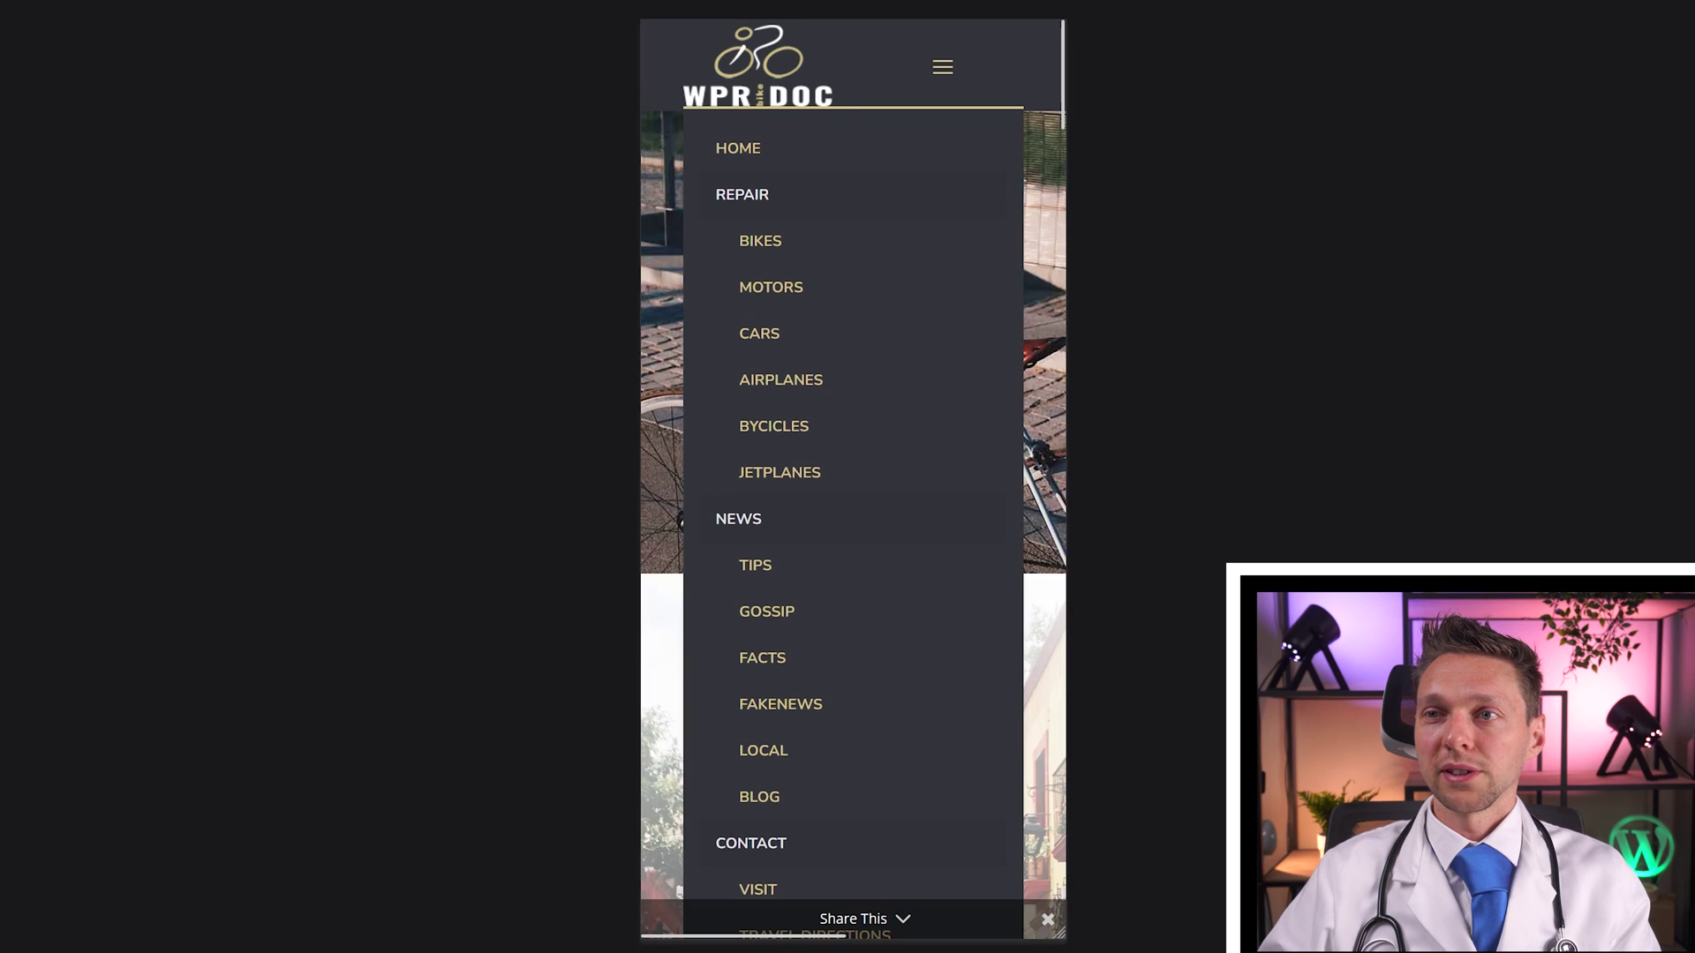
scroll(879, 485, down, 2)
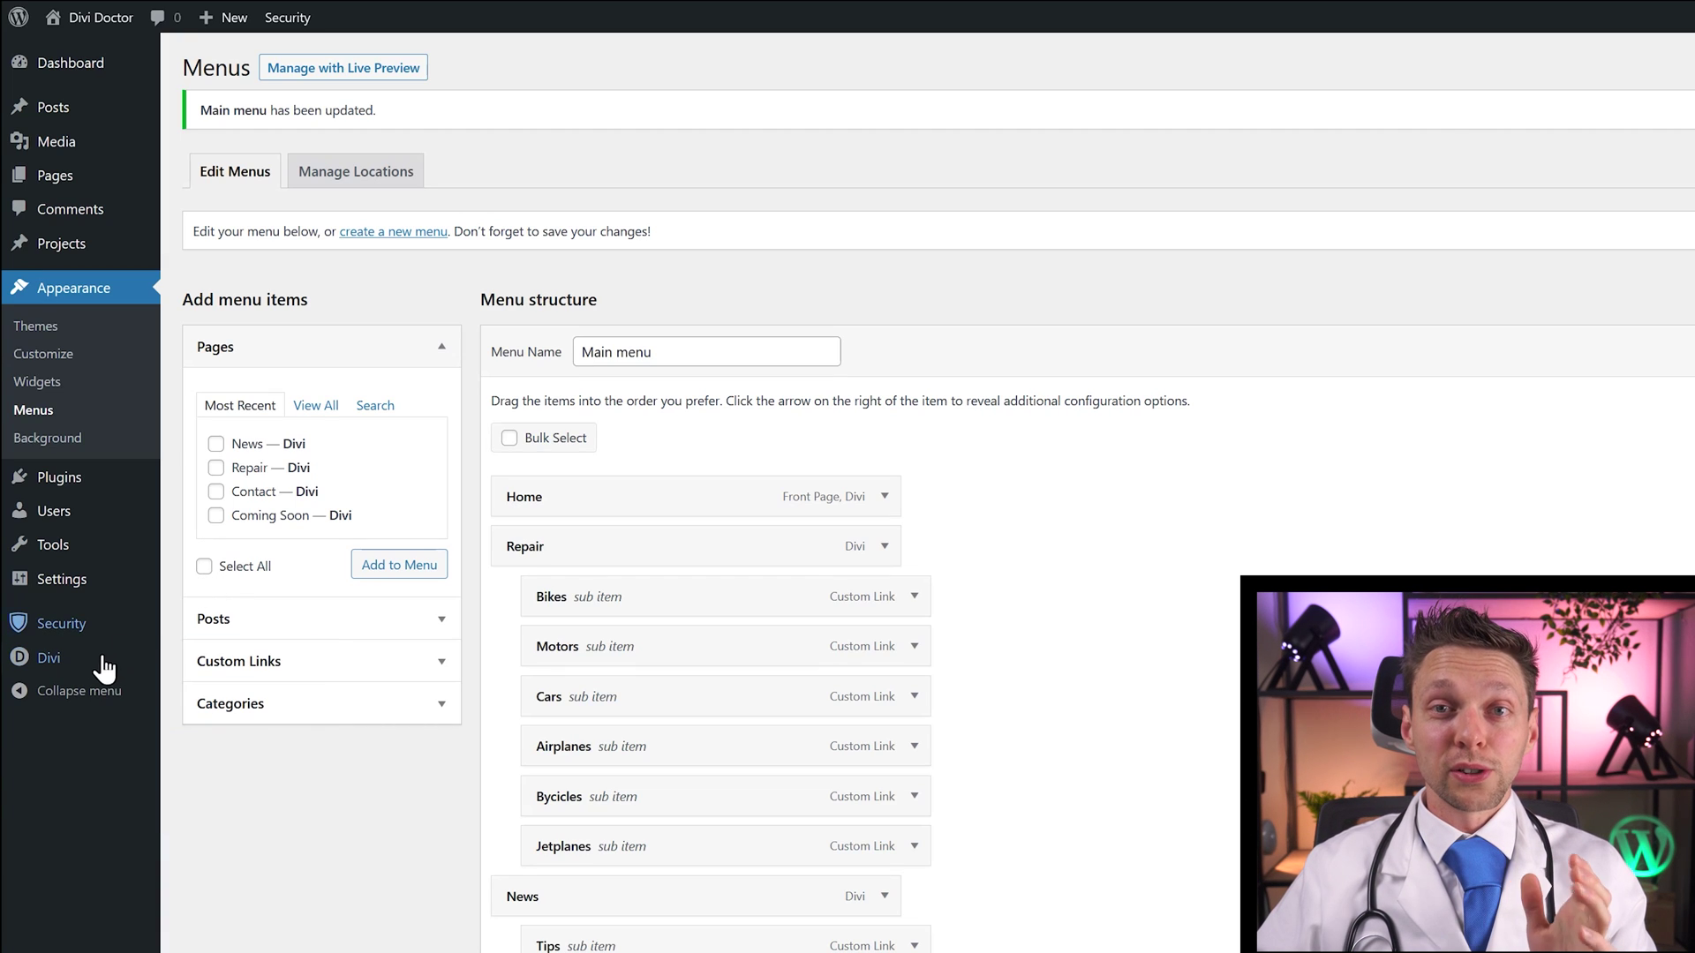
Enable body code in the Integration settings of the Divi Theme Options and go to the code field for the body.
mouse_move(97, 671)
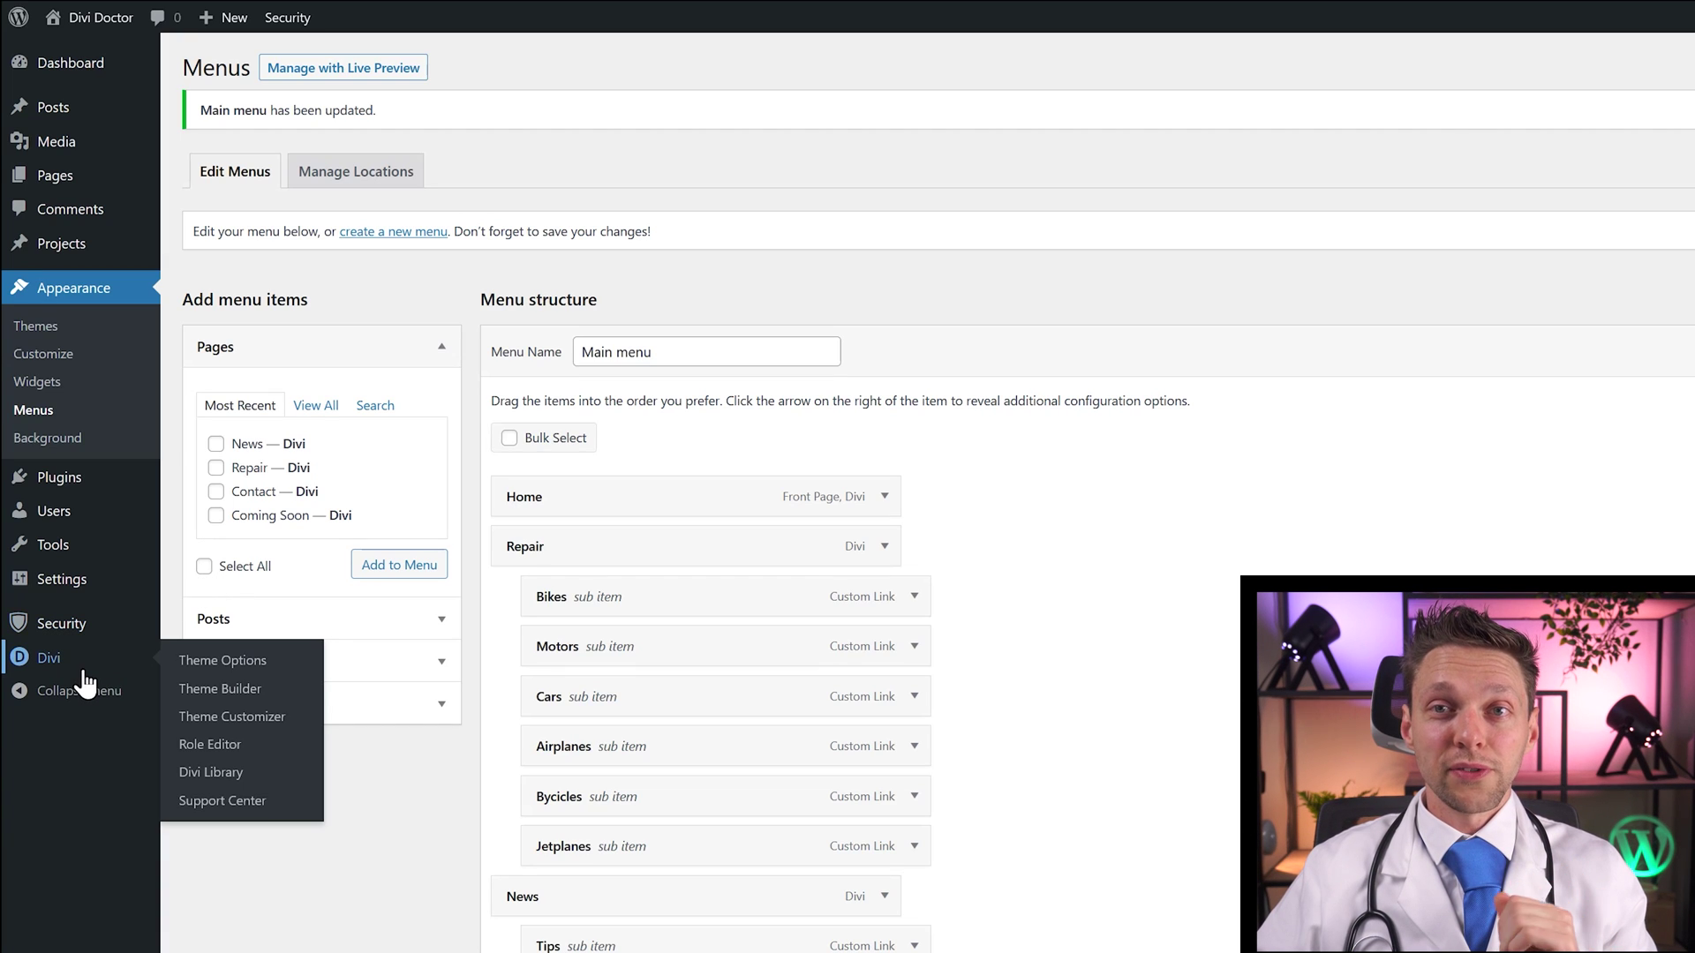
click(225, 664)
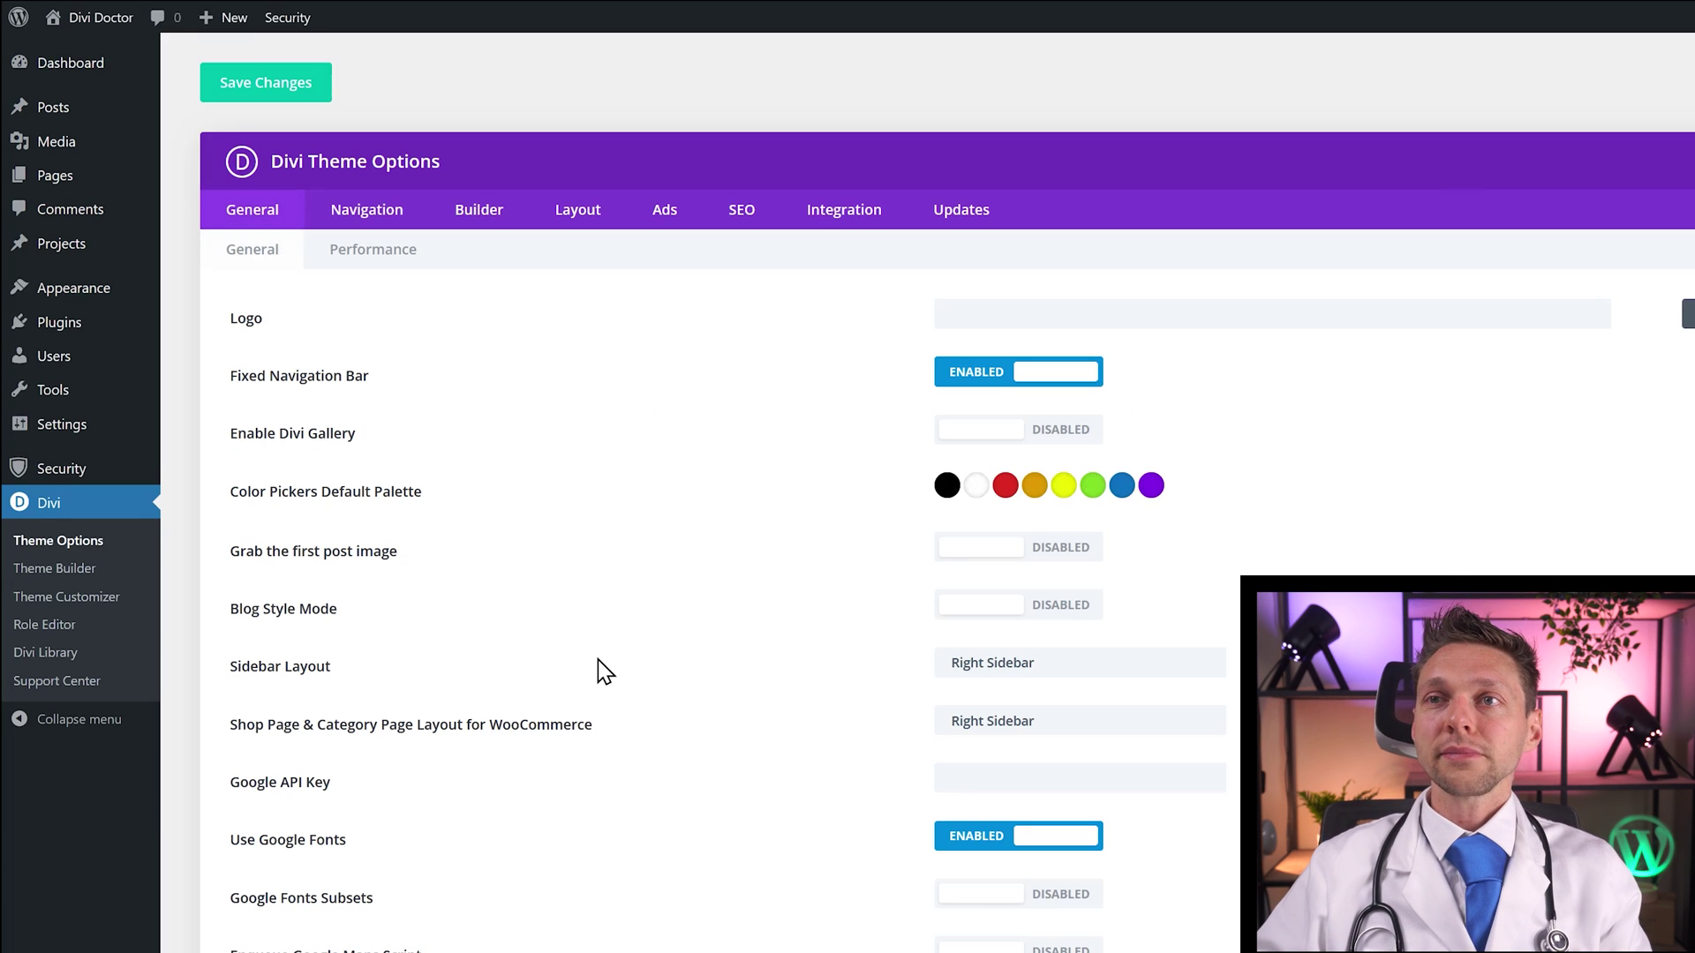
click(844, 228)
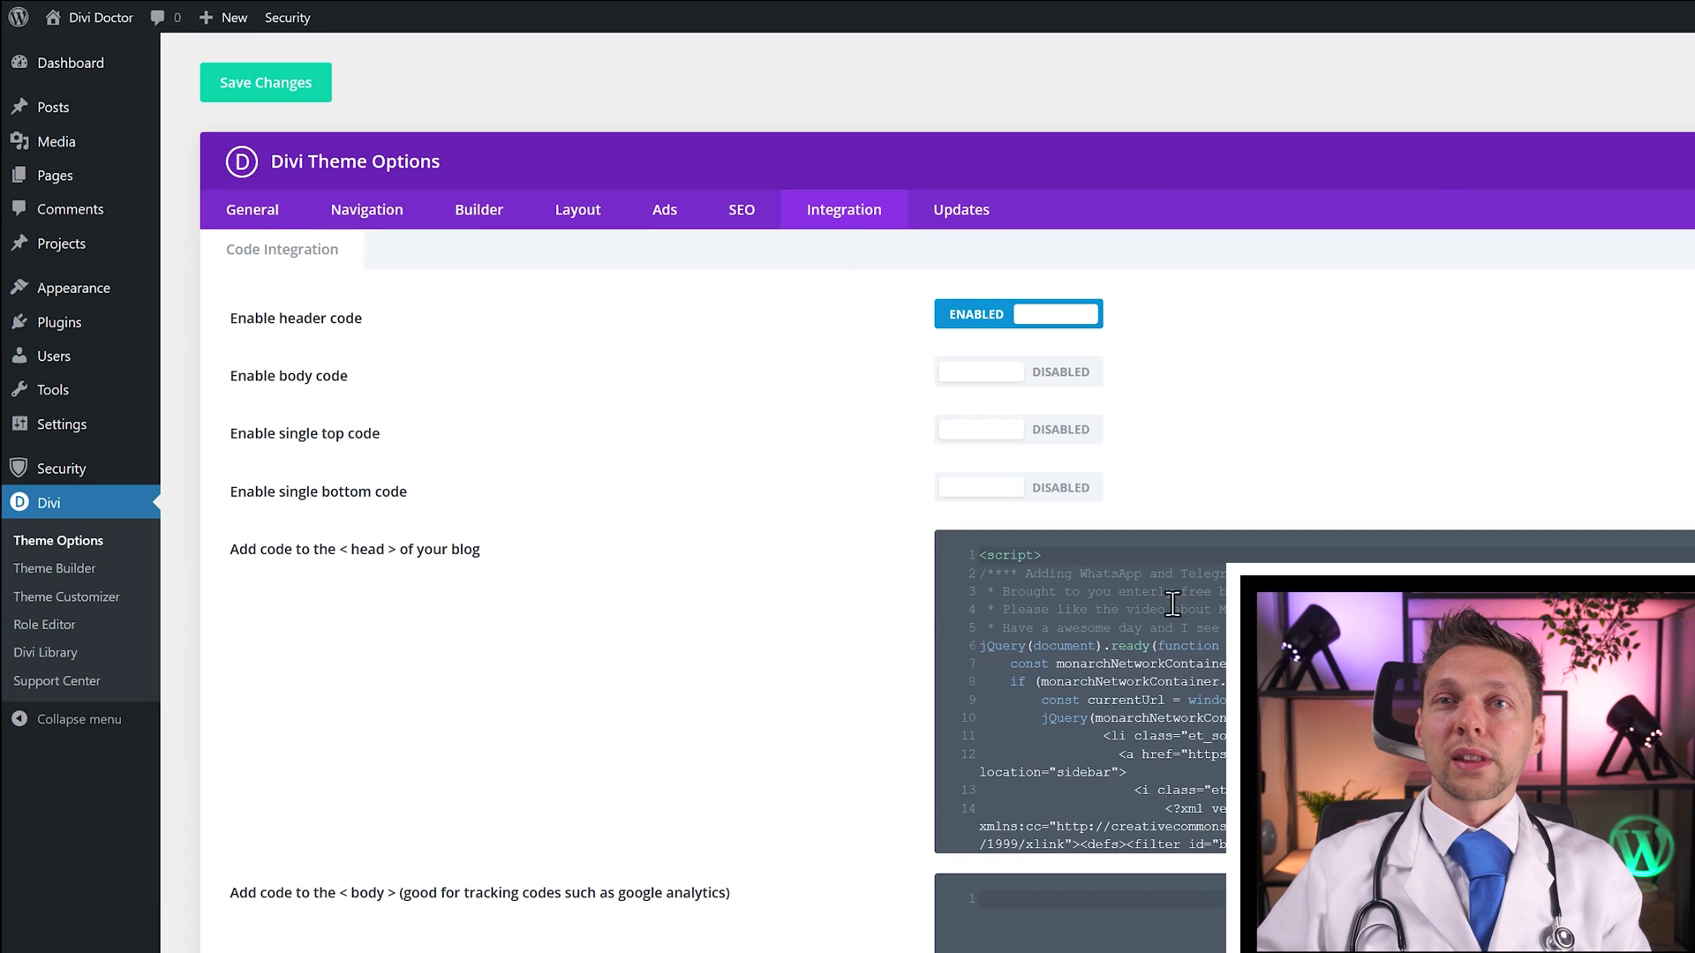
click(996, 371)
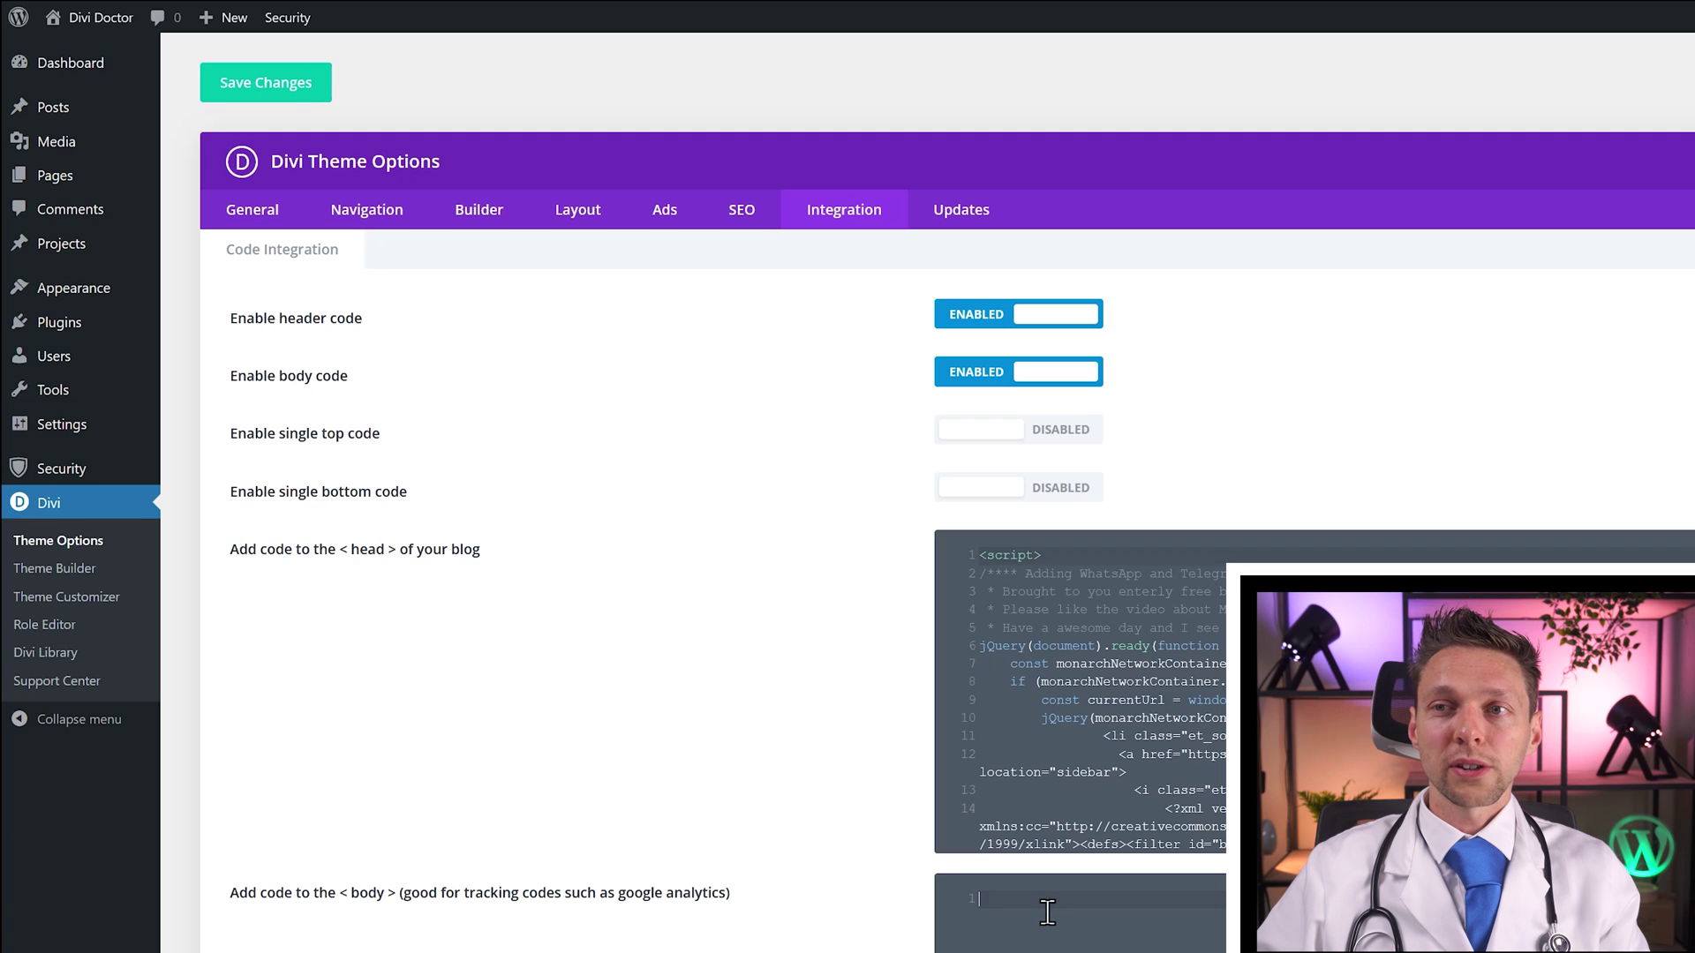
scroll(863, 918, down, 4)
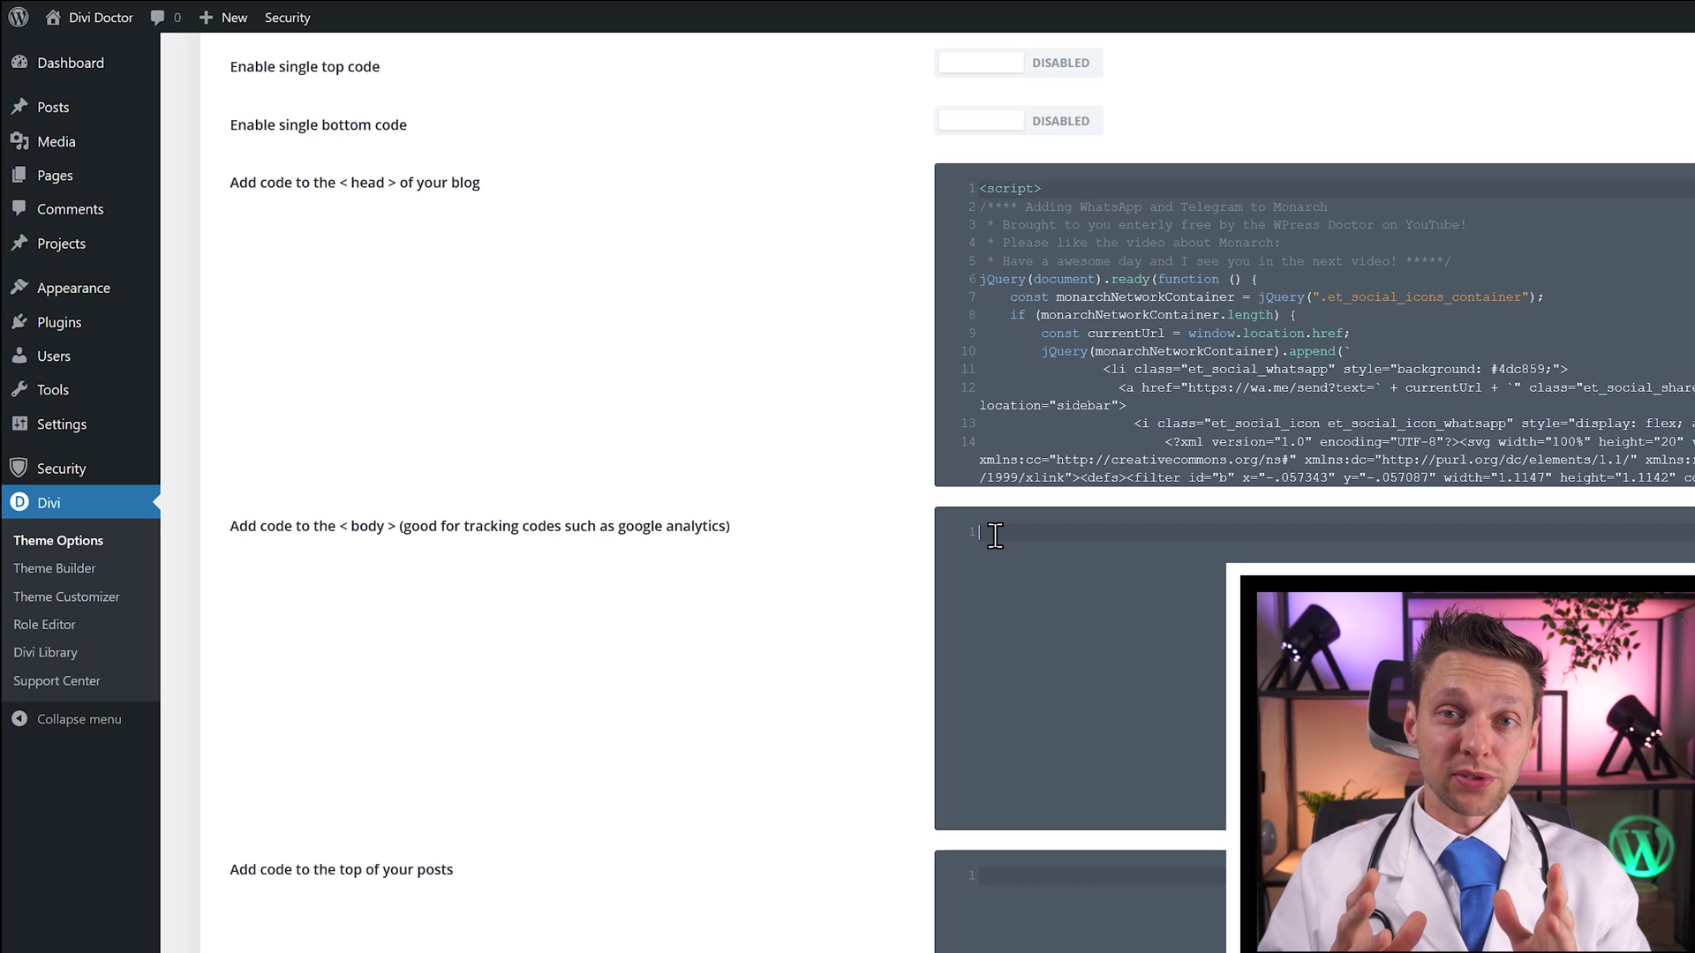
Enter the address wpressdoctor.com/nested-menu in a new browser window to get the menu code.
key(ctrl+n)
text(wpress)
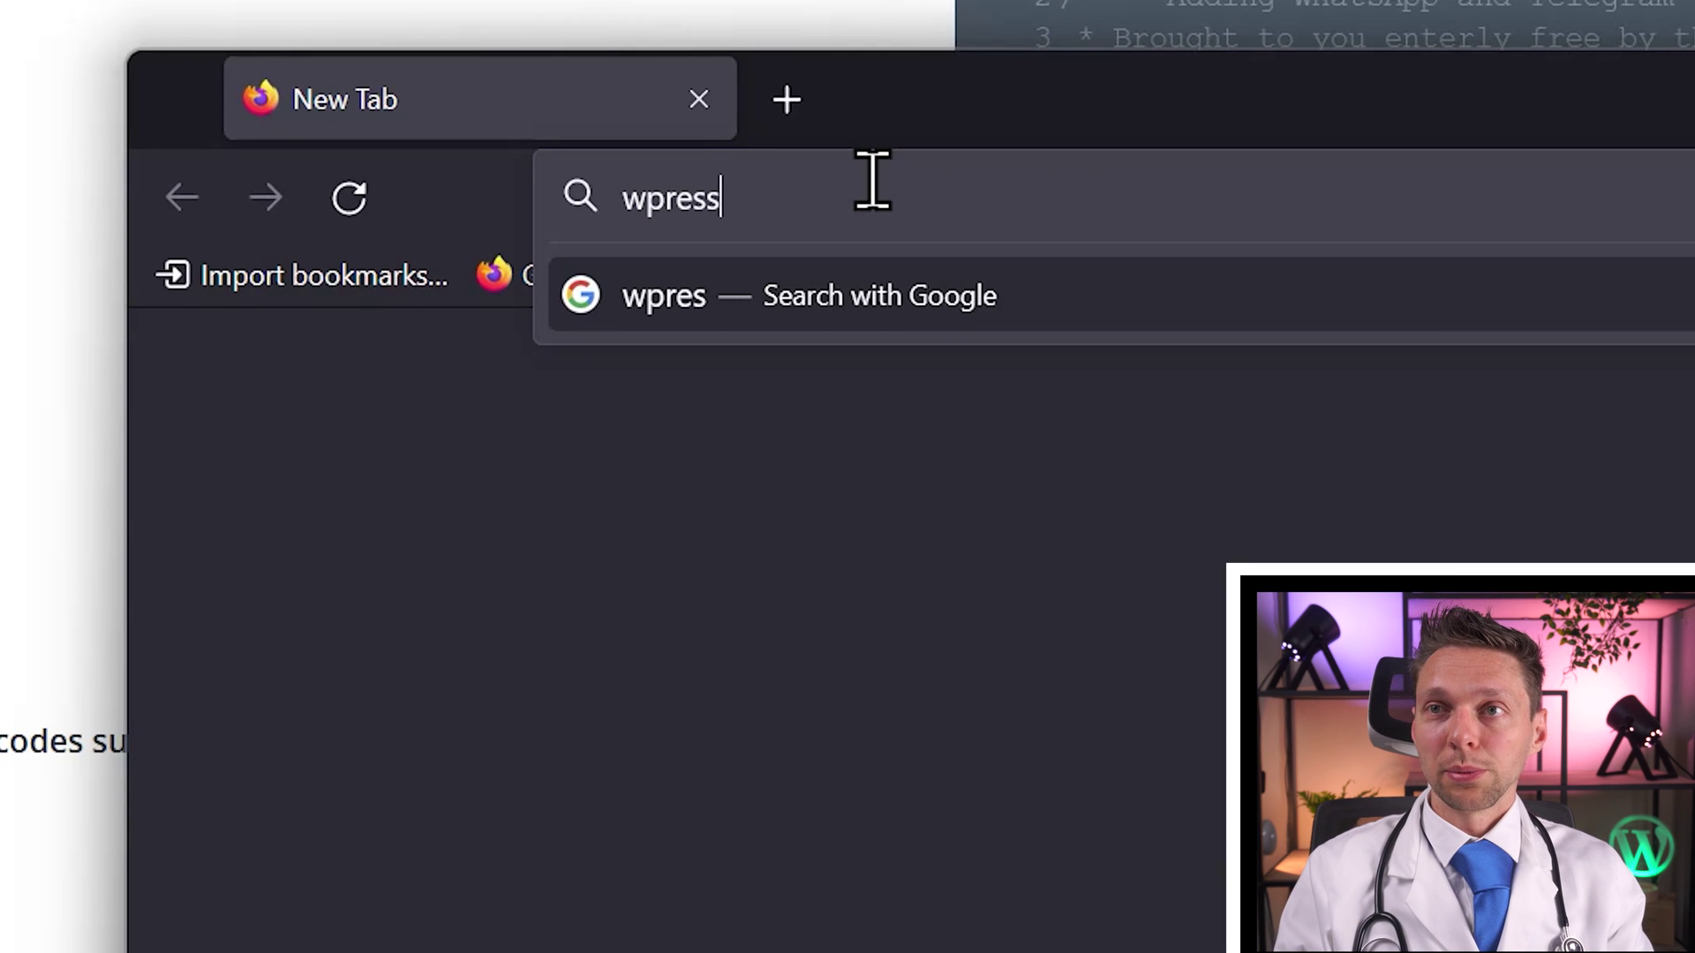
text(doctor.com/)
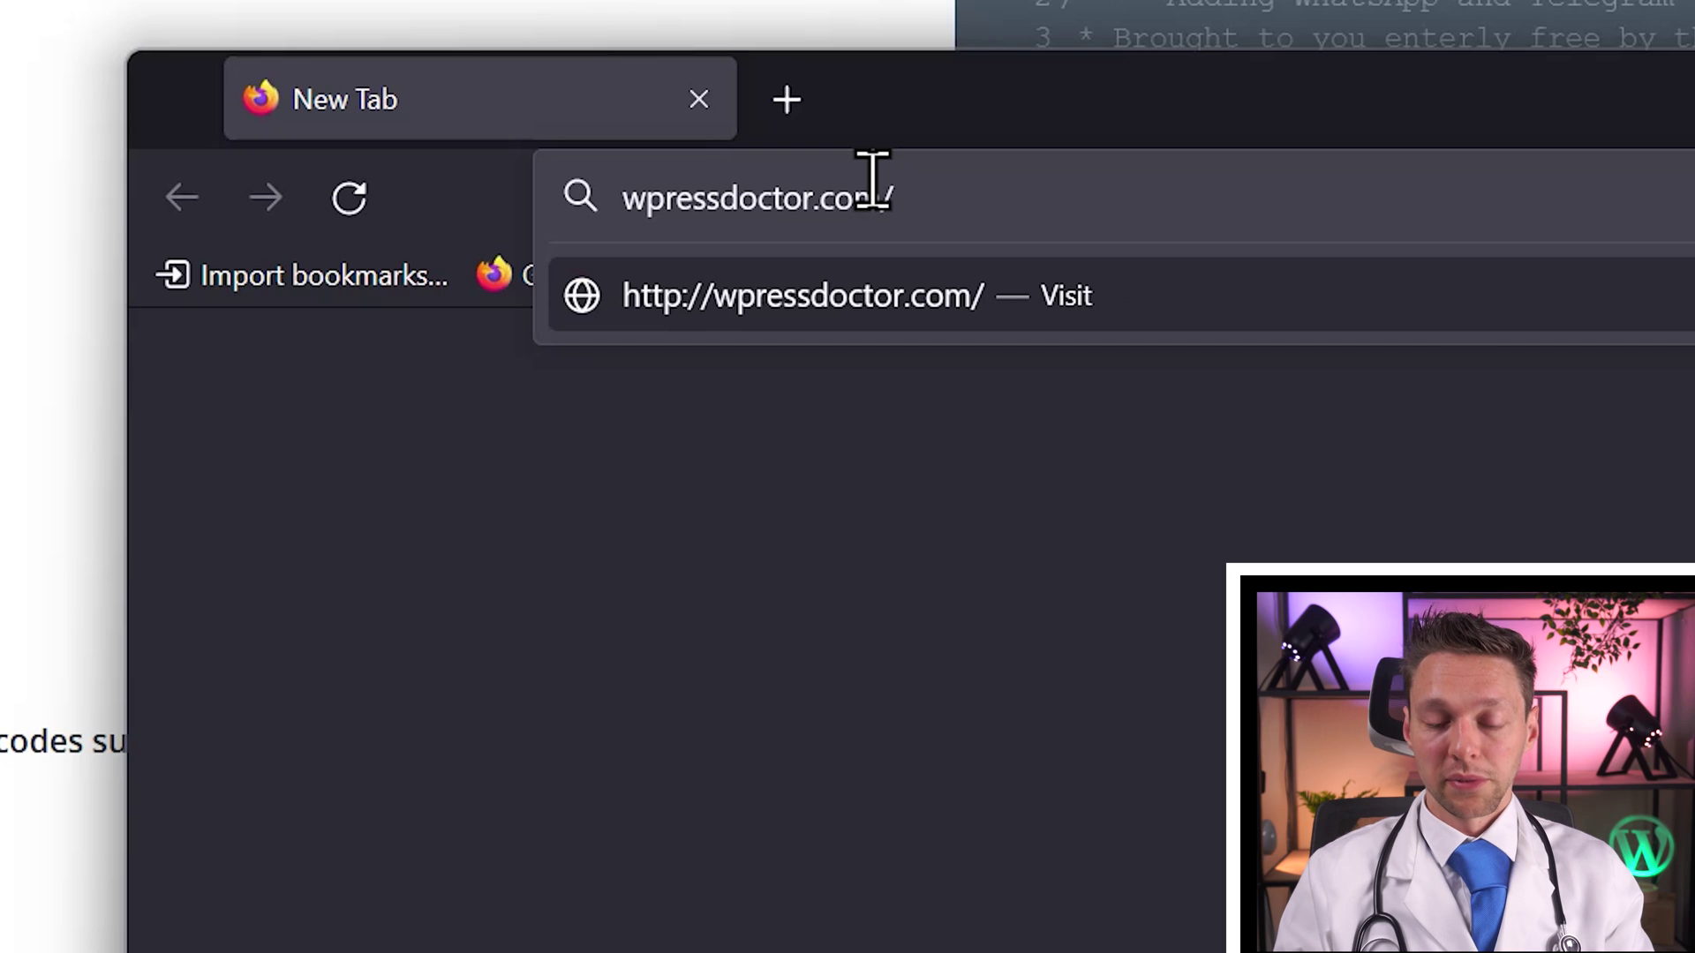
text(nested-menu)
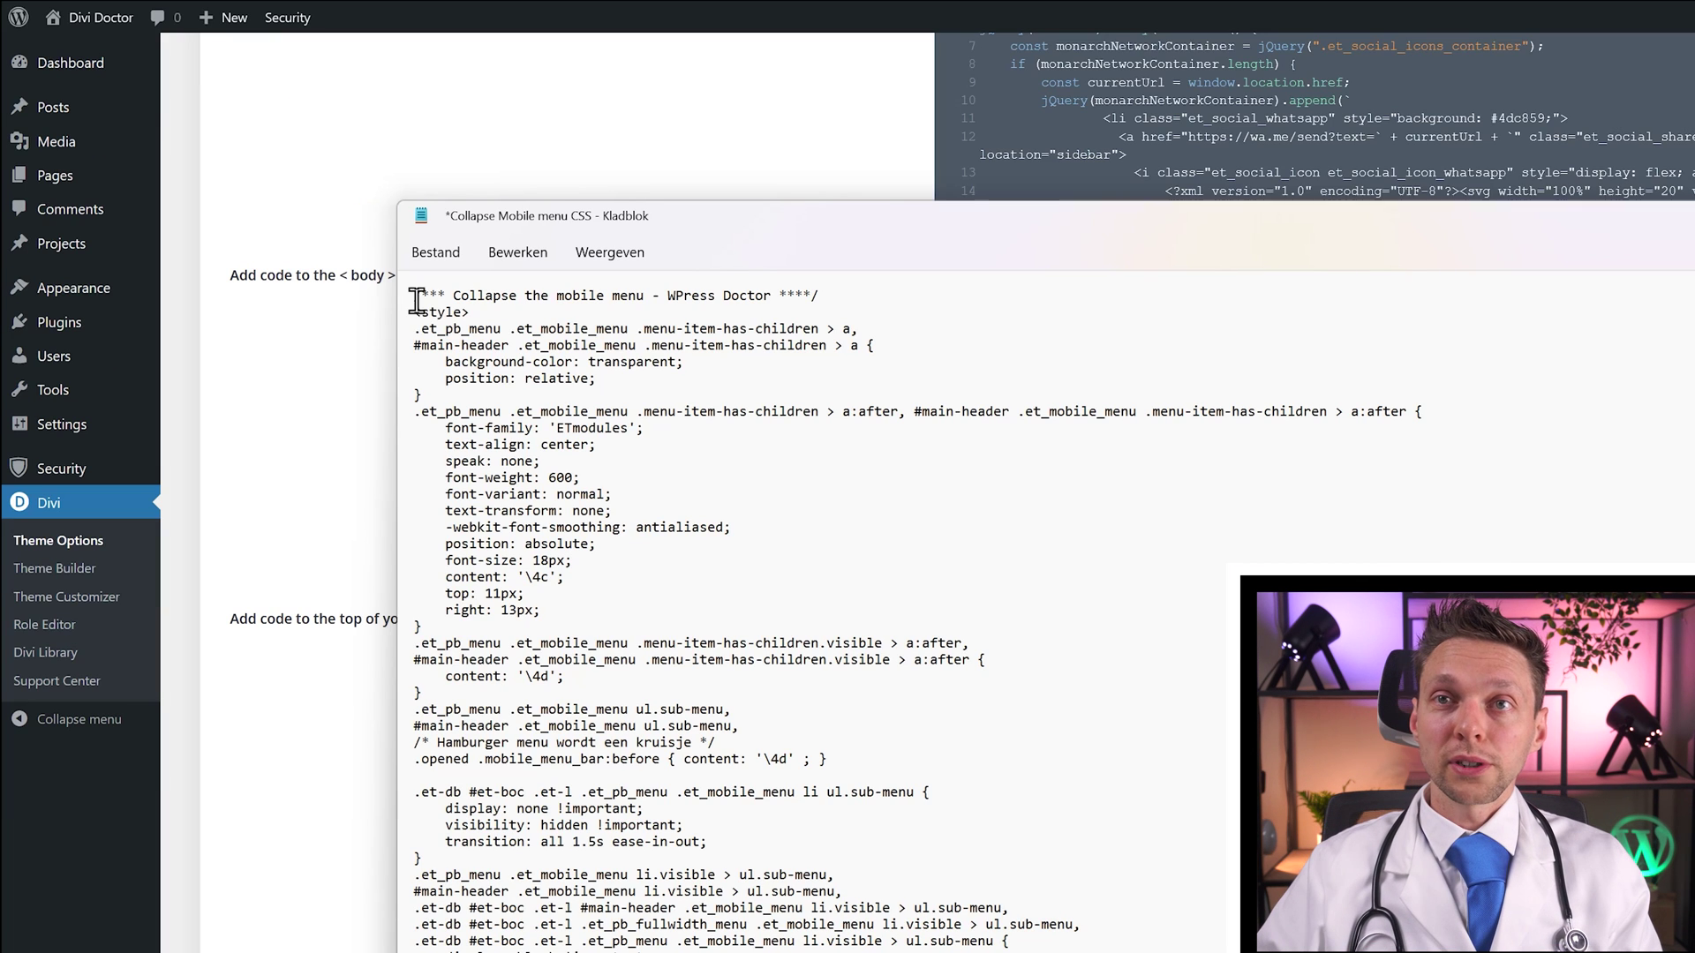
Copy all the collapse-menu style and script code from the Notepad file into the body code field of the Divi Theme Options.
drag(422, 301, 491, 849)
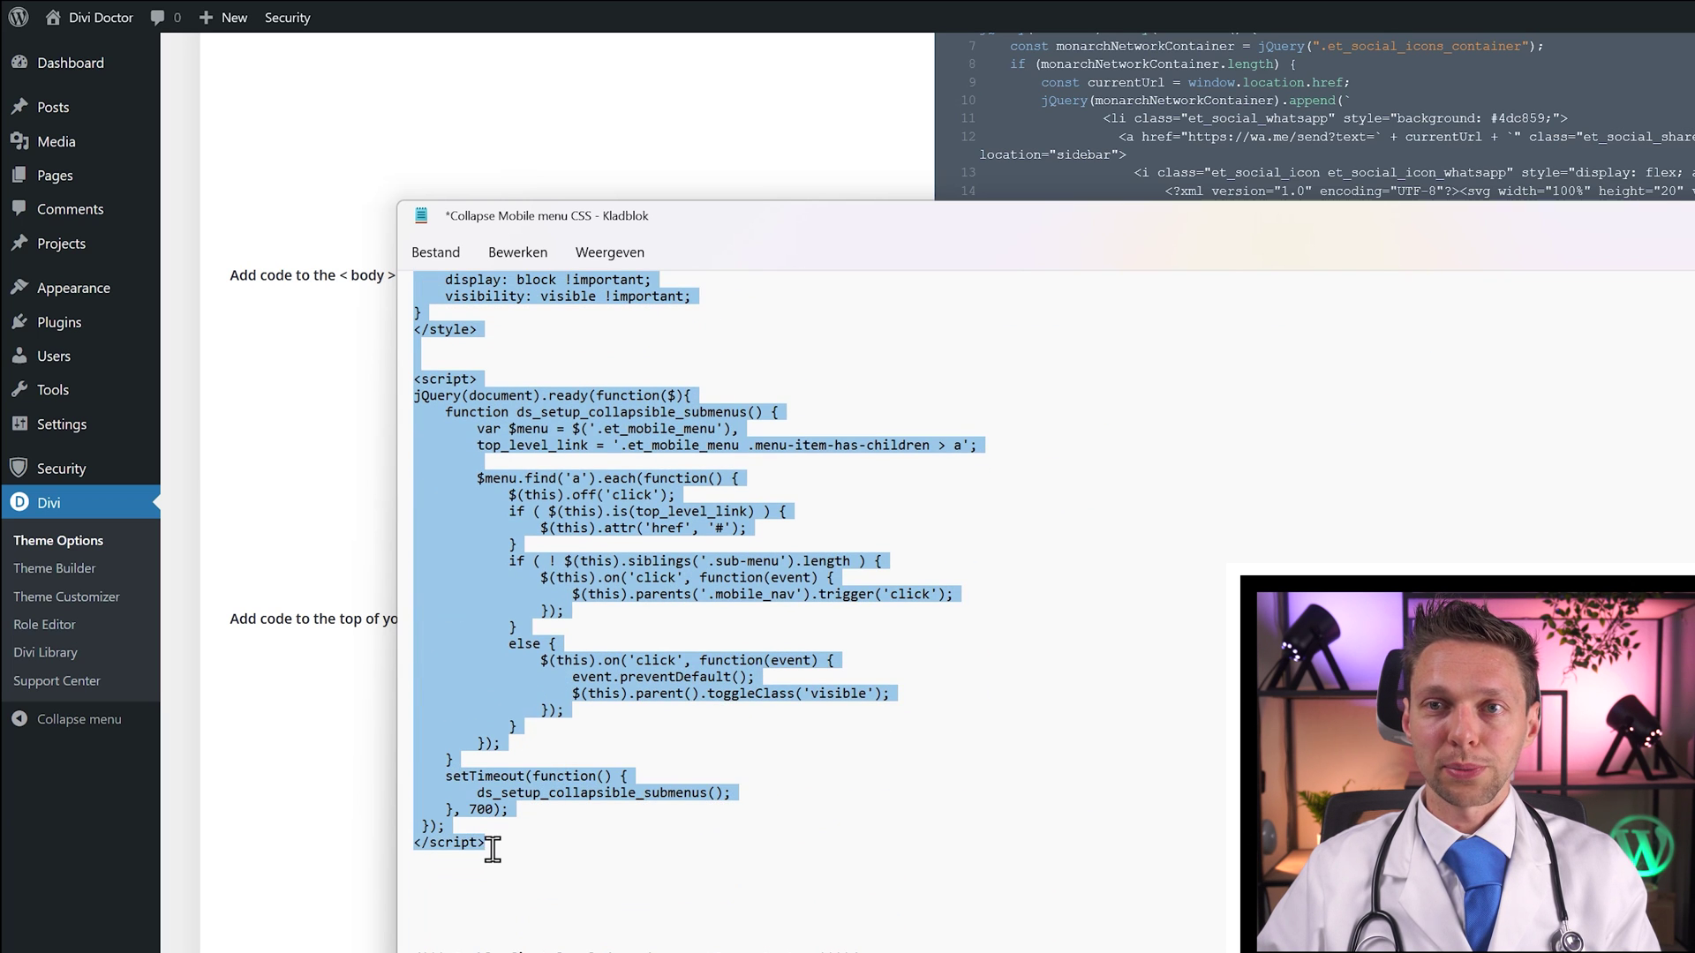
right_click(477, 627)
click(547, 718)
click(799, 40)
scroll(776, 30, up, 7)
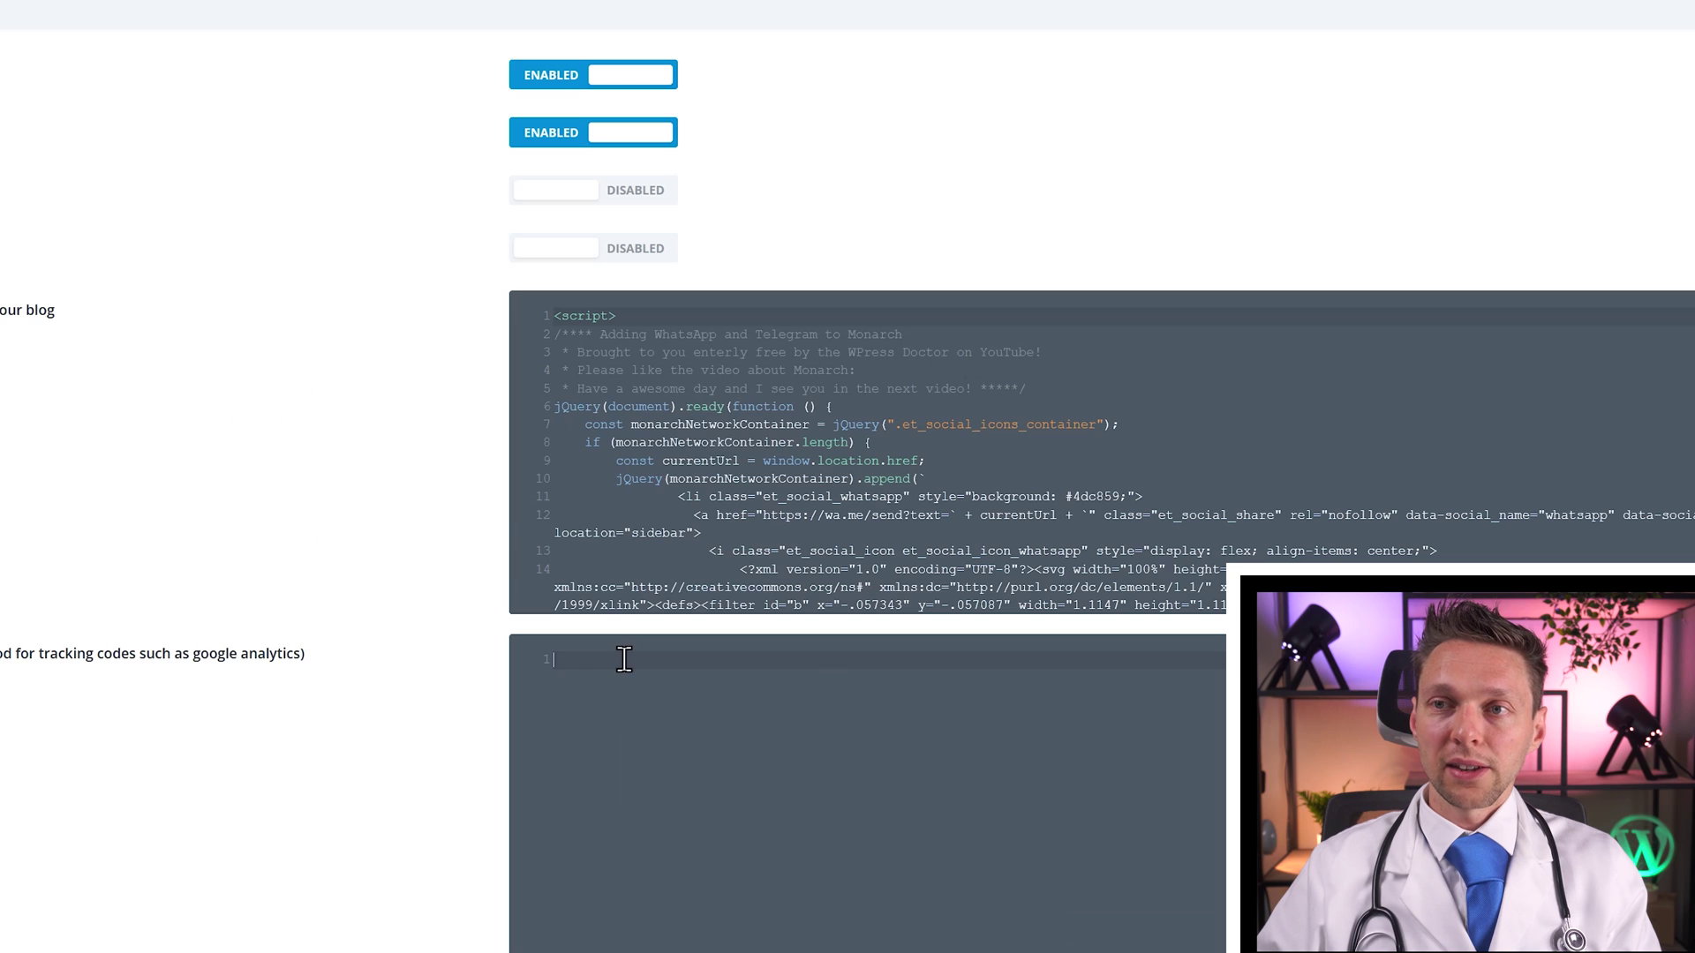
right_click(1055, 904)
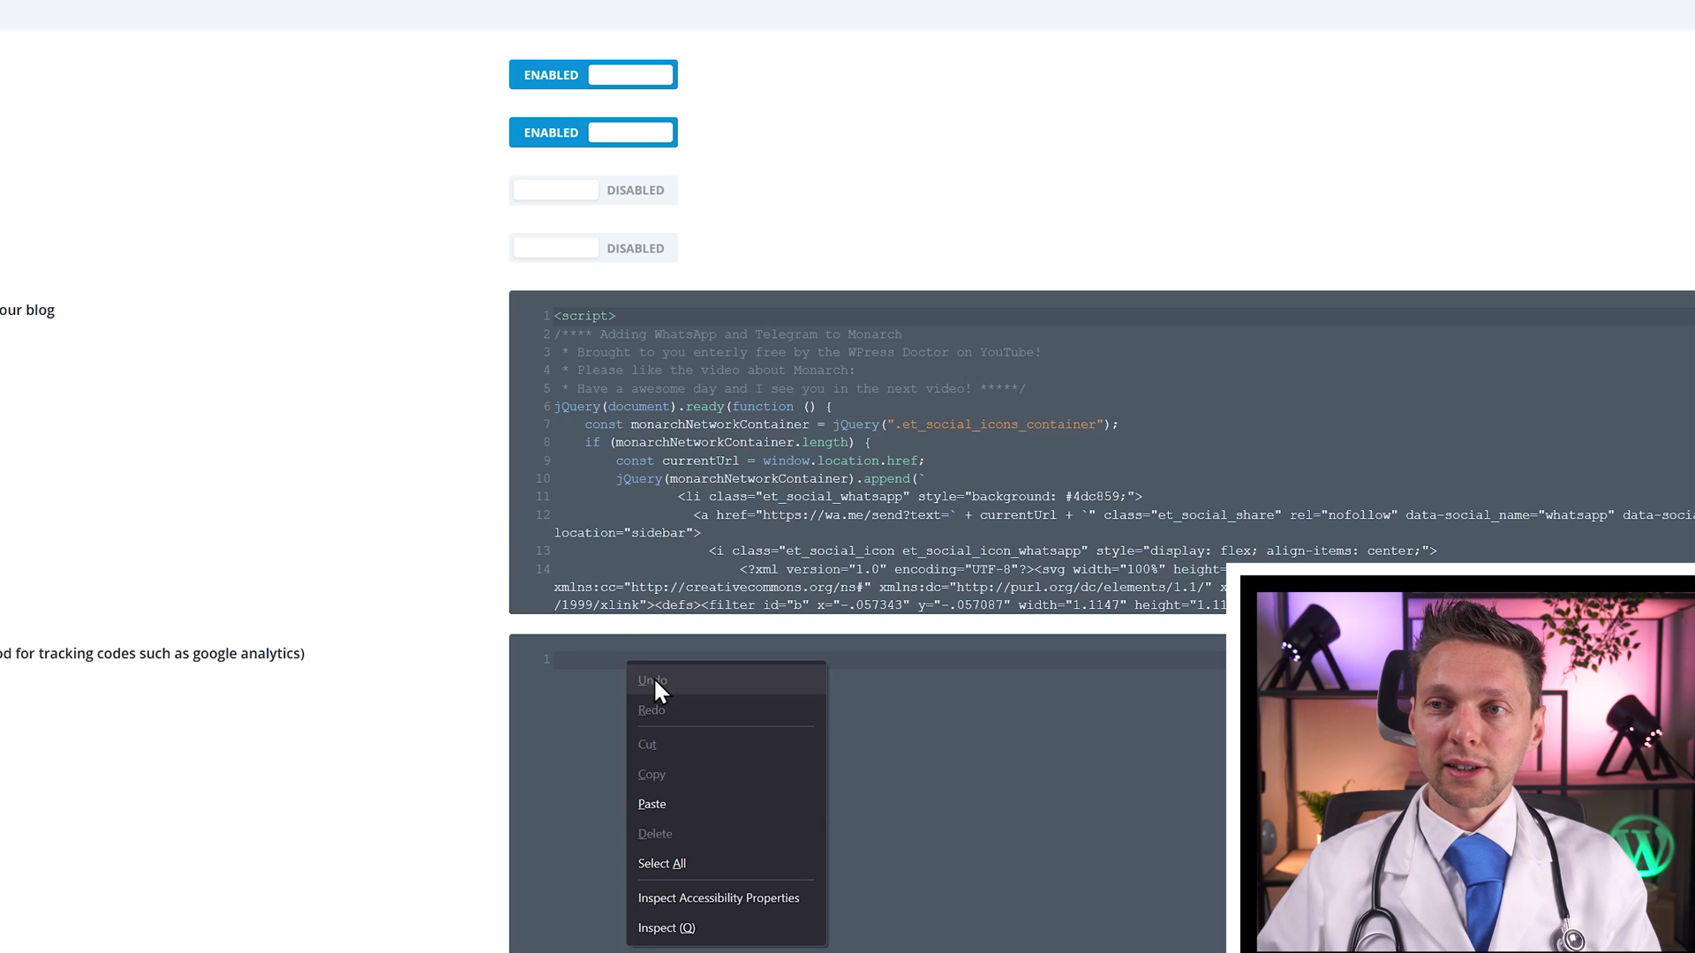
click(671, 806)
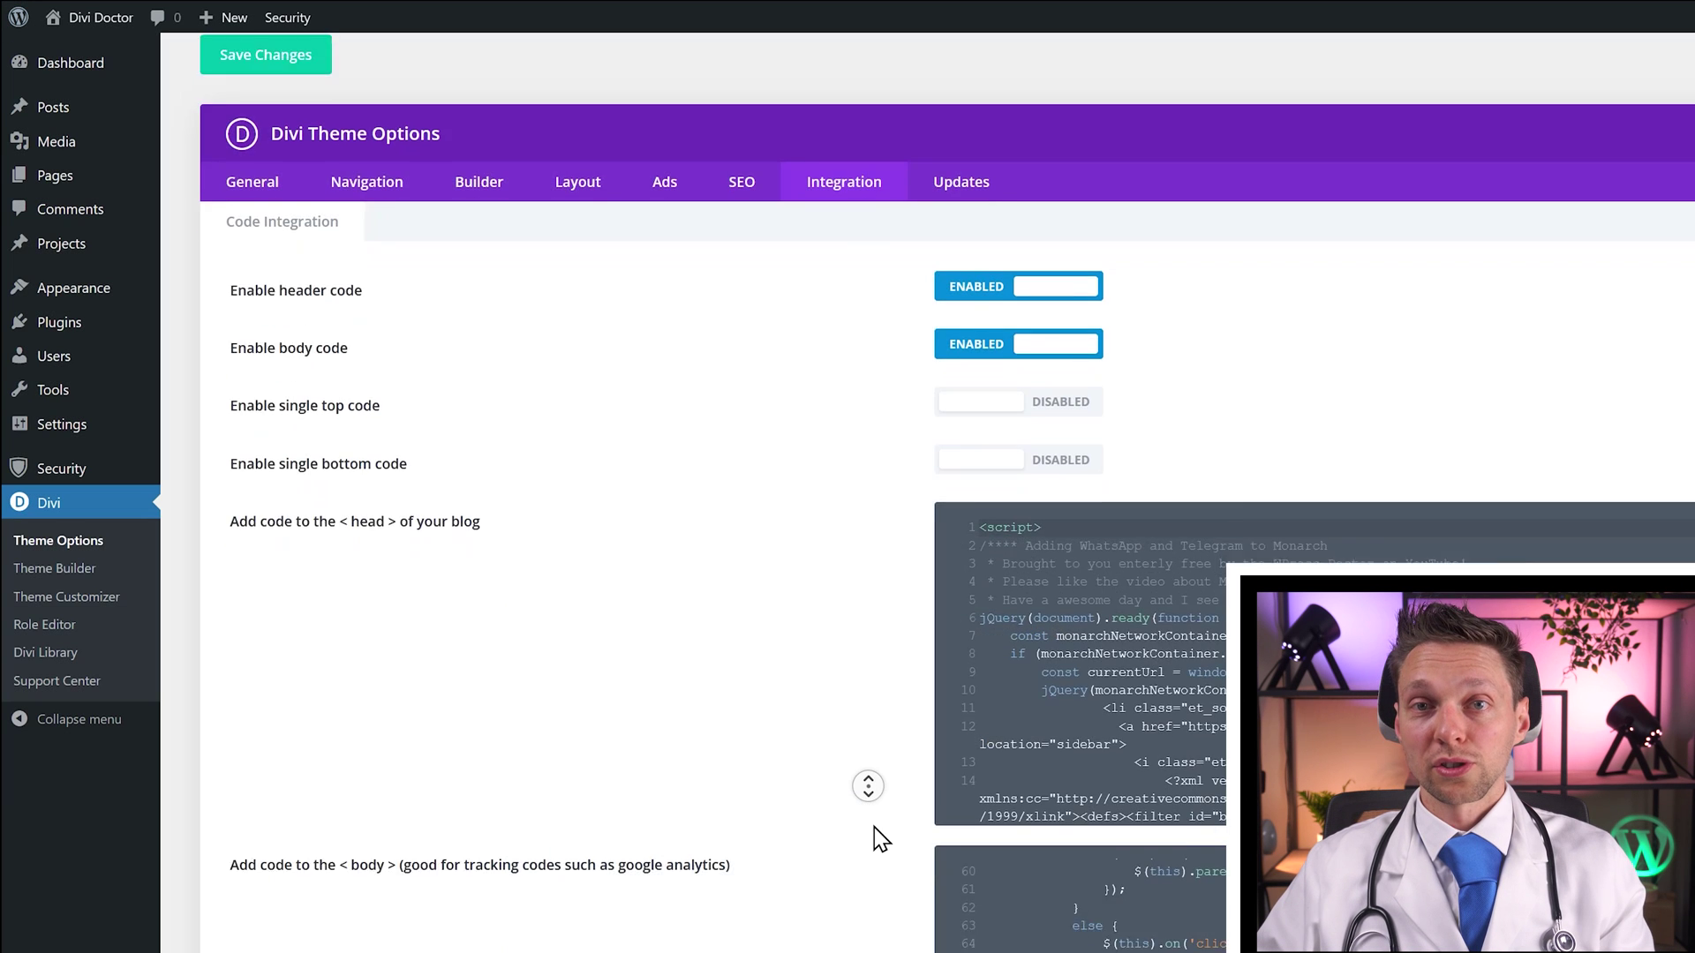
scroll(878, 839, down, 7)
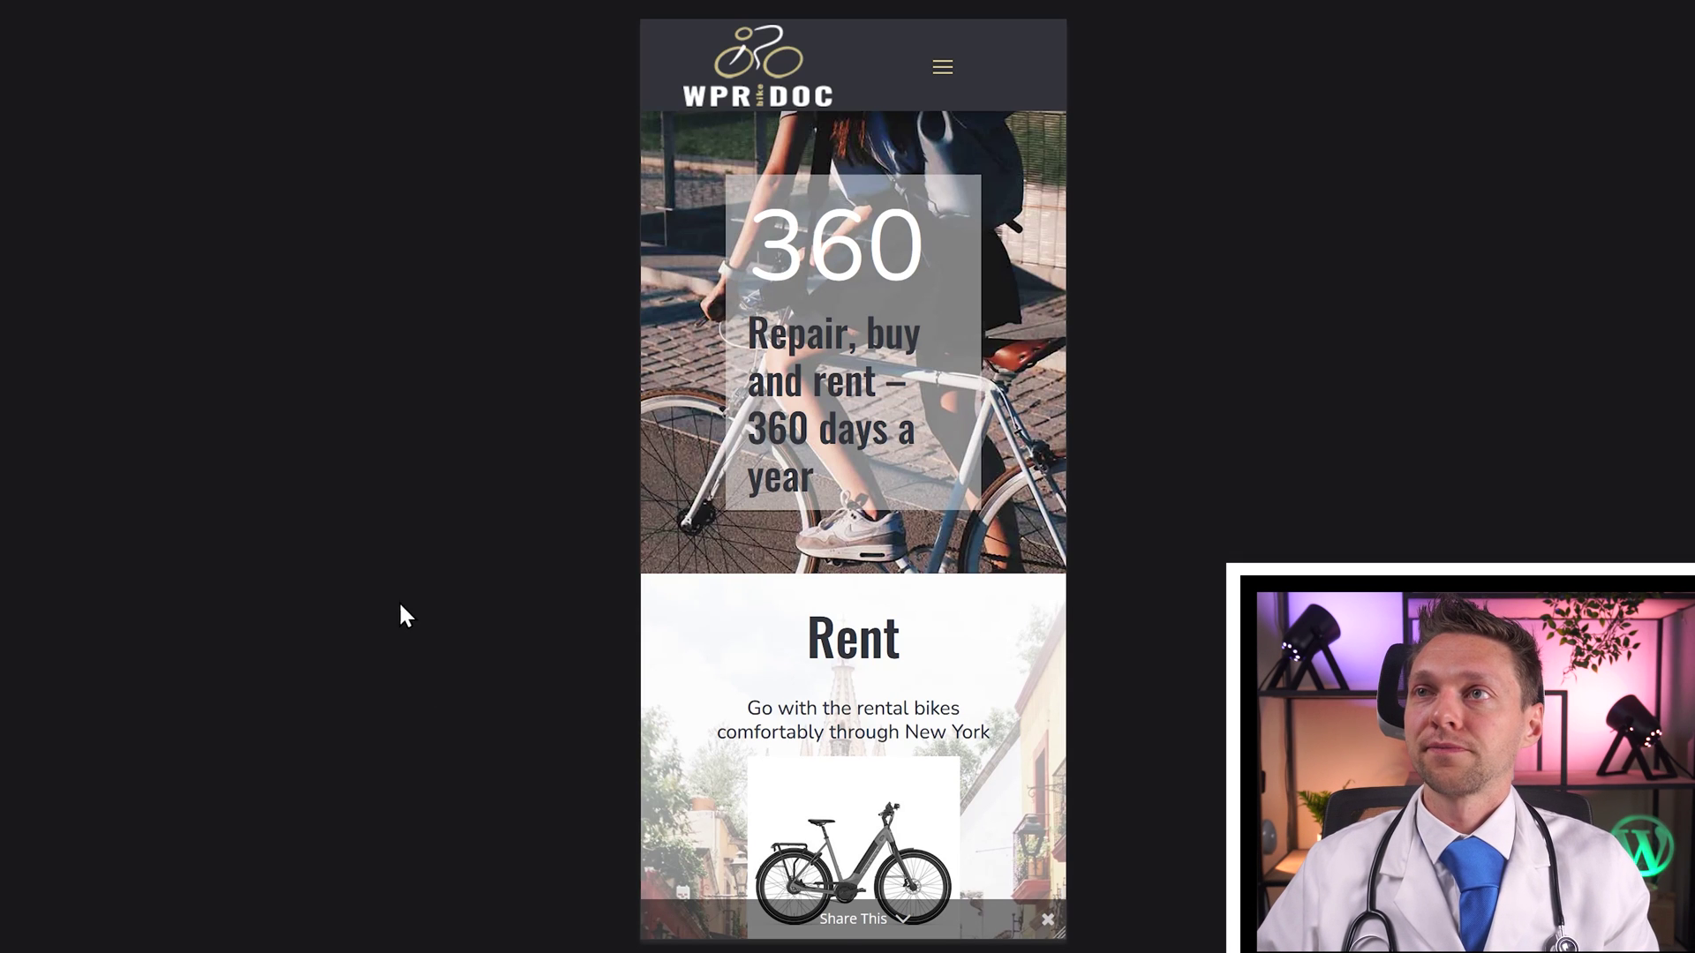
Test the mobile menu in the phone preview by opening it and expanding the Repair submenu.
click(943, 67)
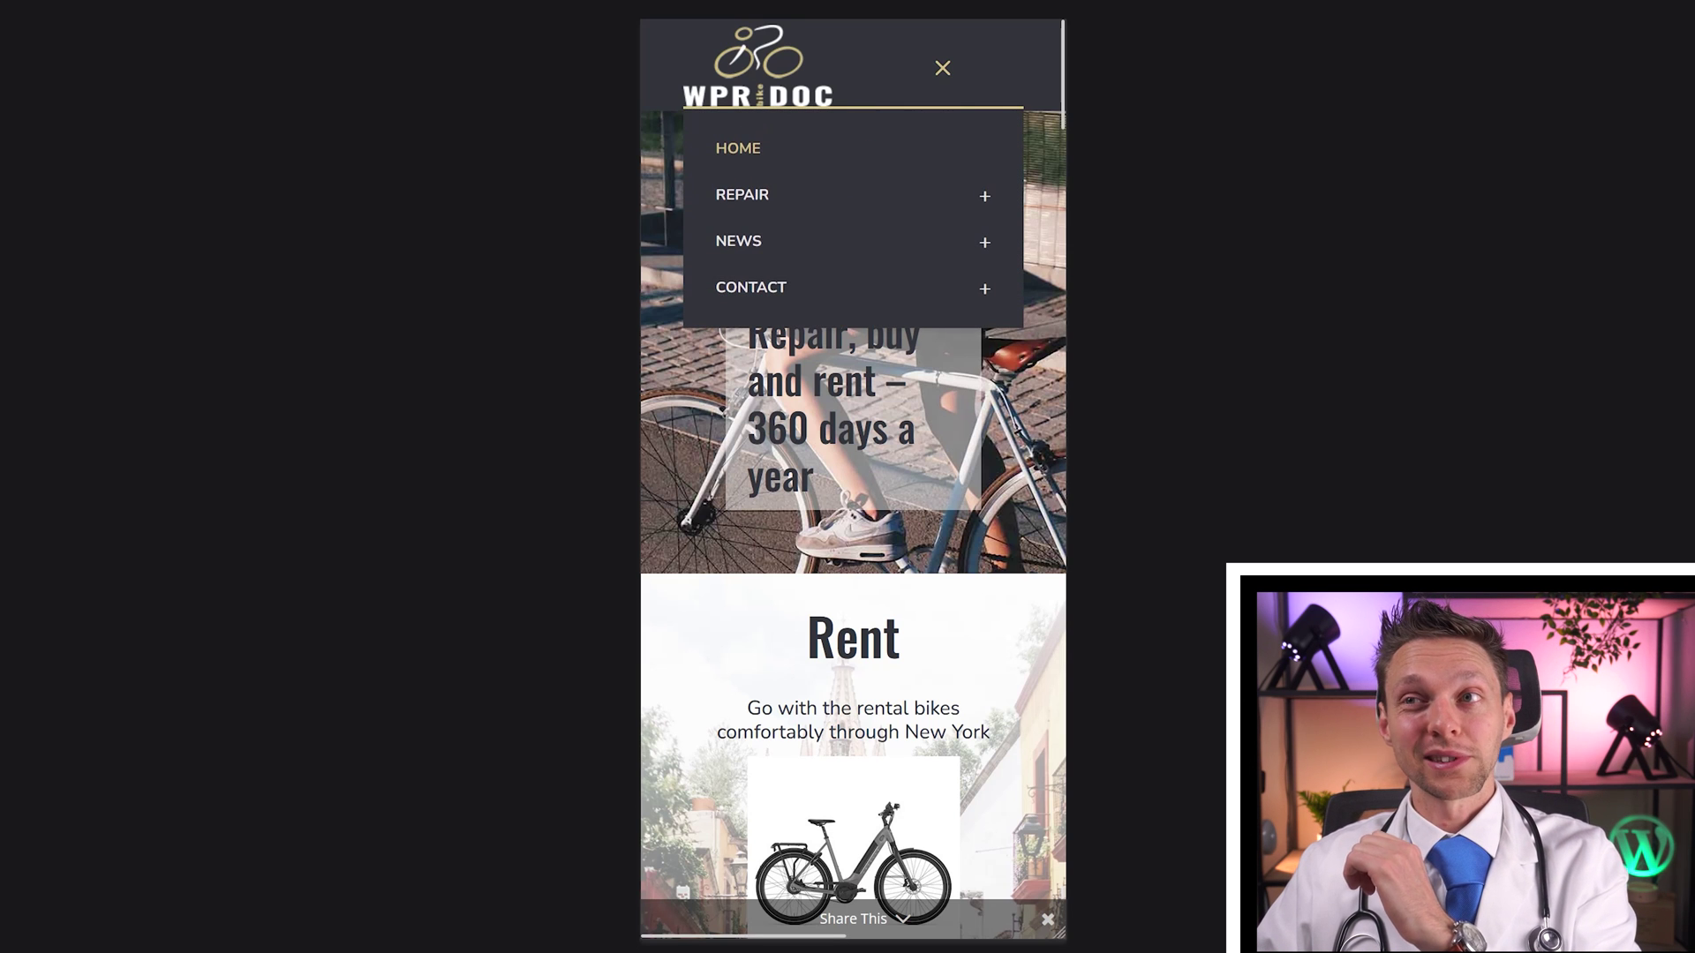
click(986, 196)
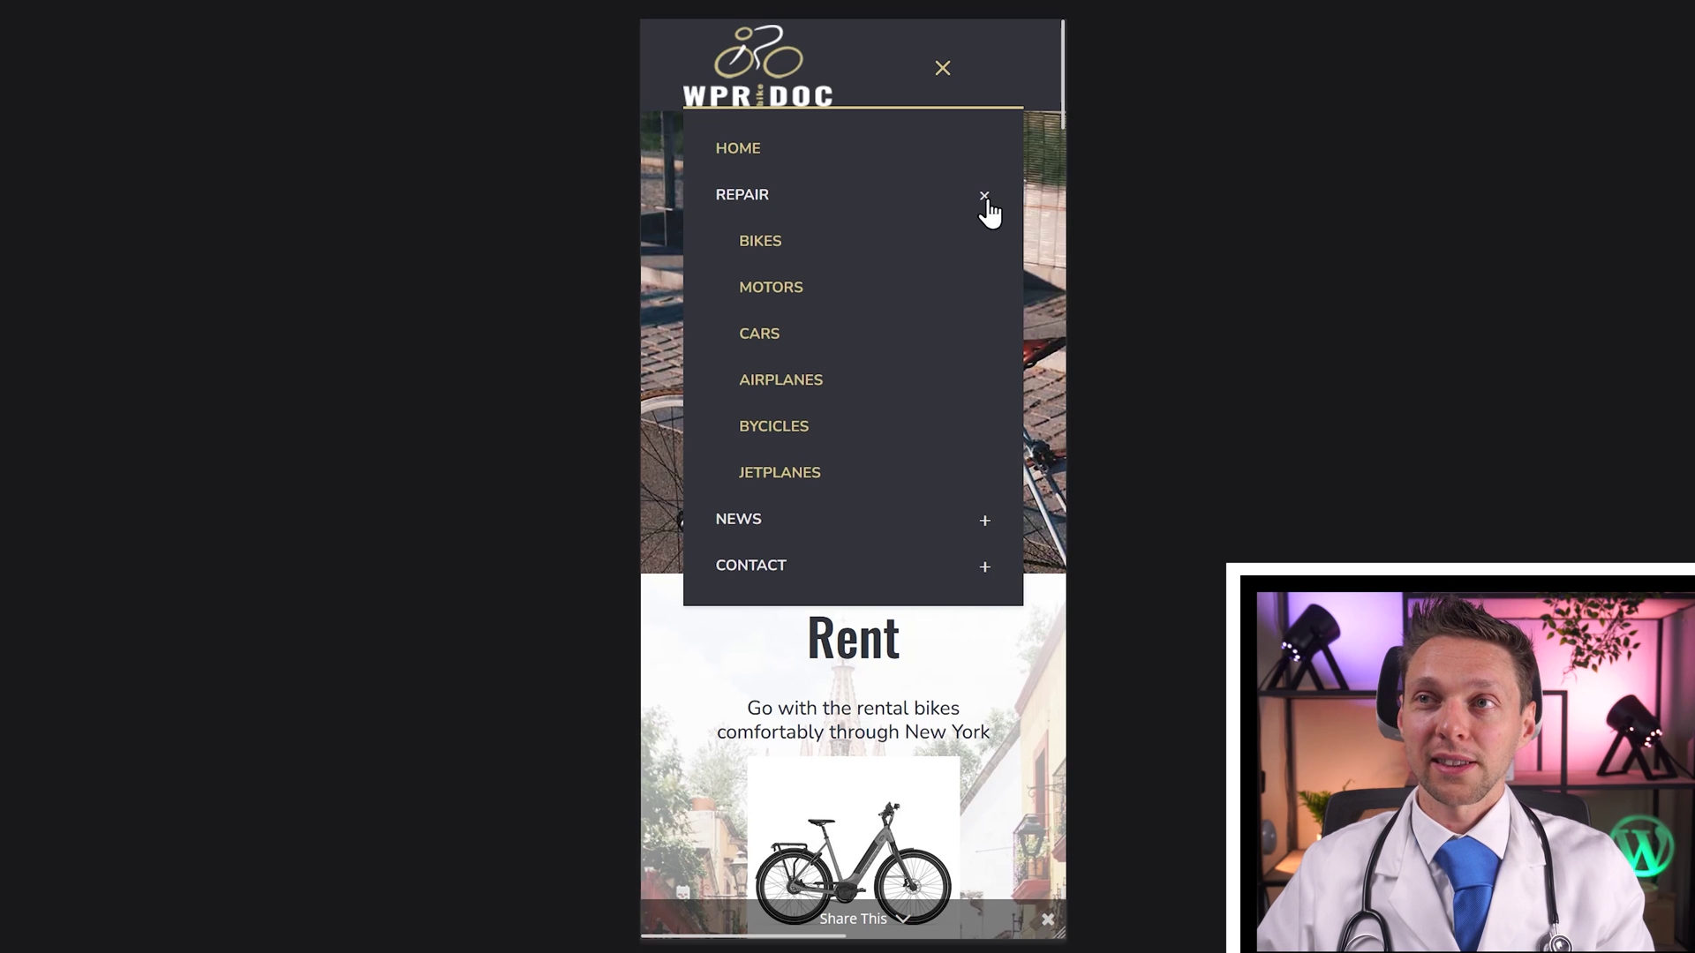
Test collapsing and expanding the Repair, News and Contact submenus one after another in the phone preview.
click(986, 197)
click(987, 245)
click(986, 247)
click(986, 291)
click(986, 291)
click(984, 249)
click(984, 247)
click(989, 212)
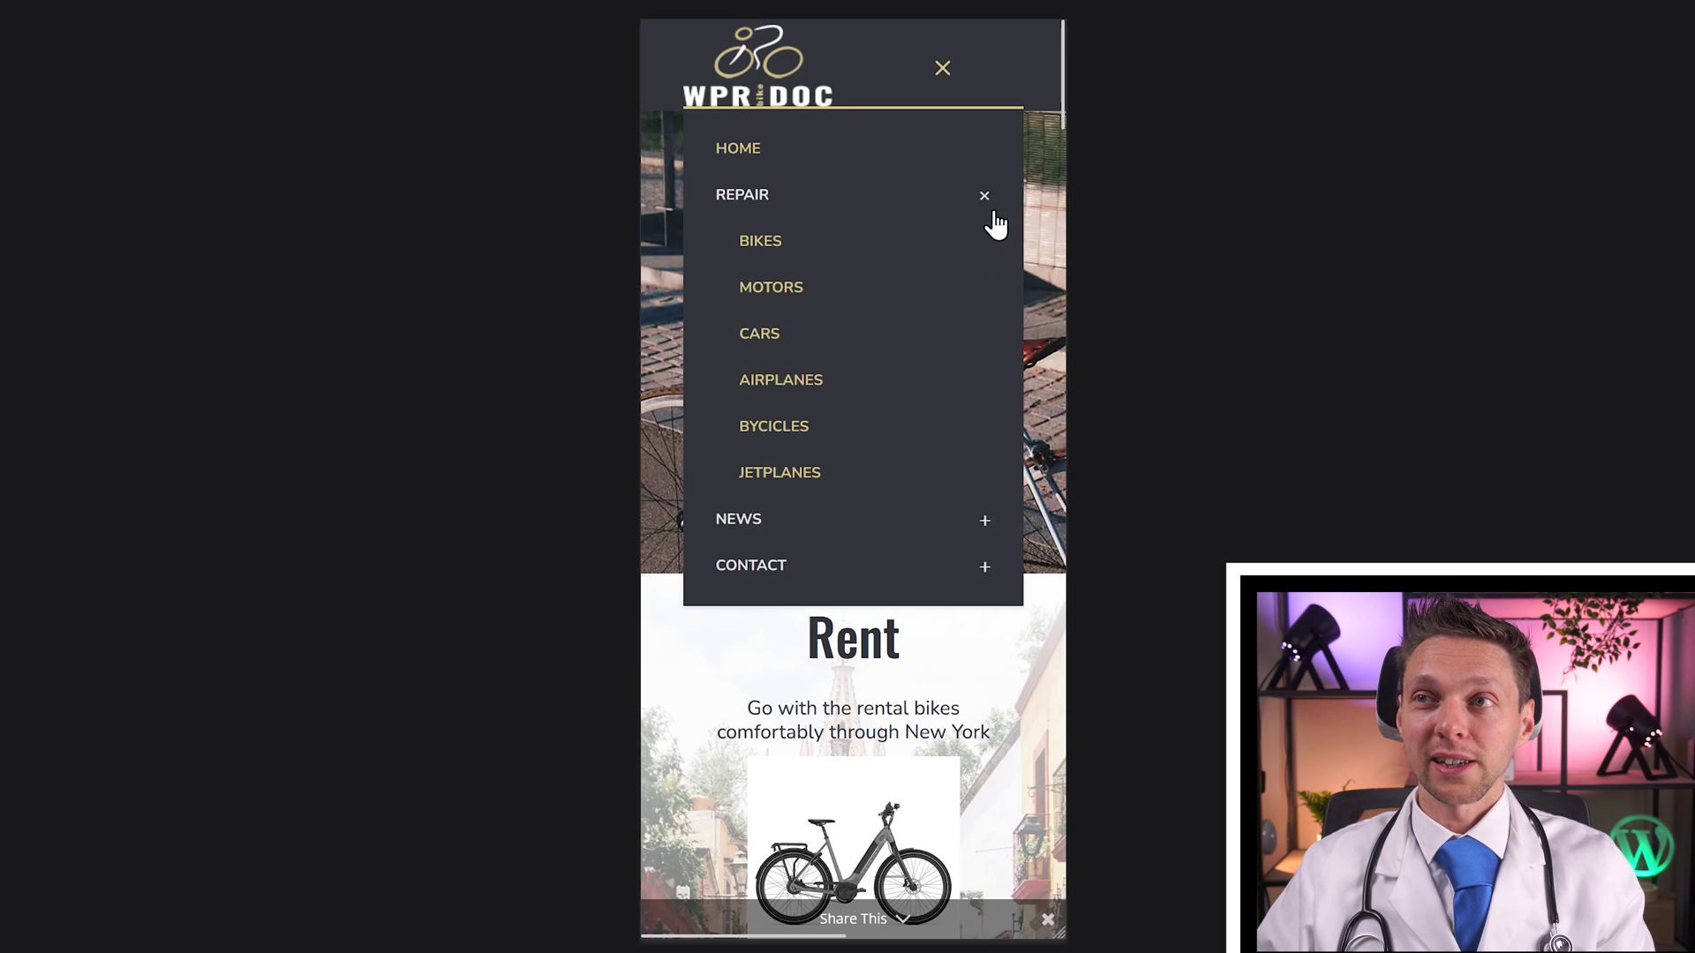
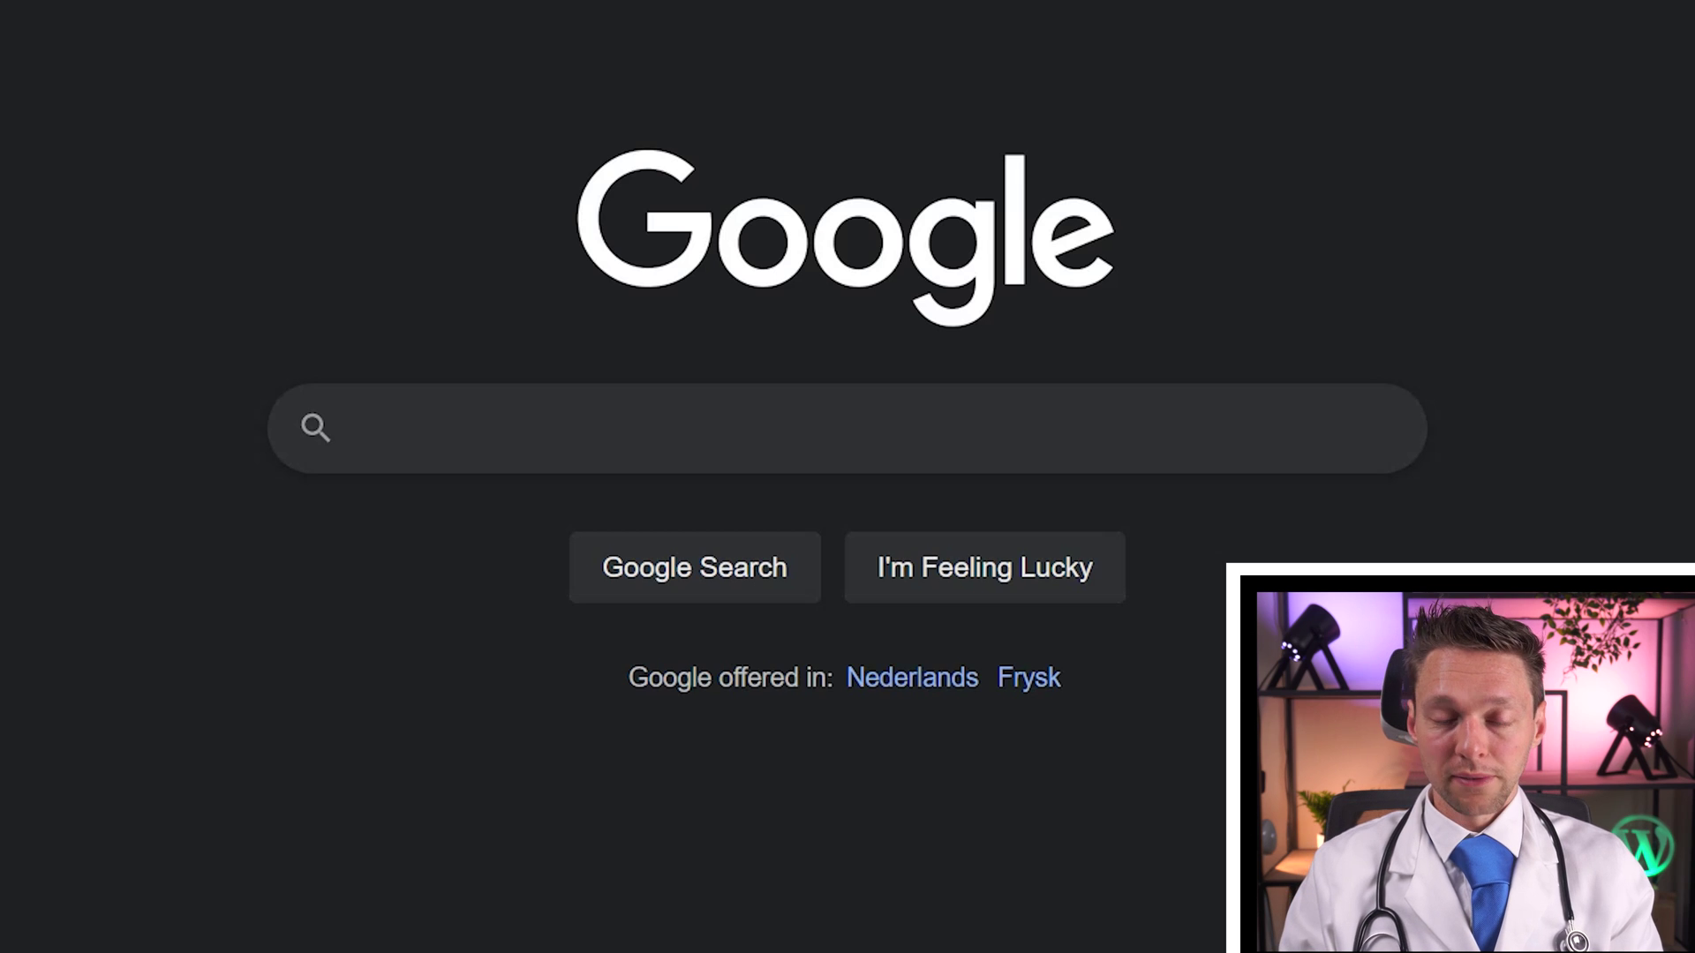
Search Google for "divi icon codes" and go to the icon code list in the Elegant Icon Font article.
text(on)
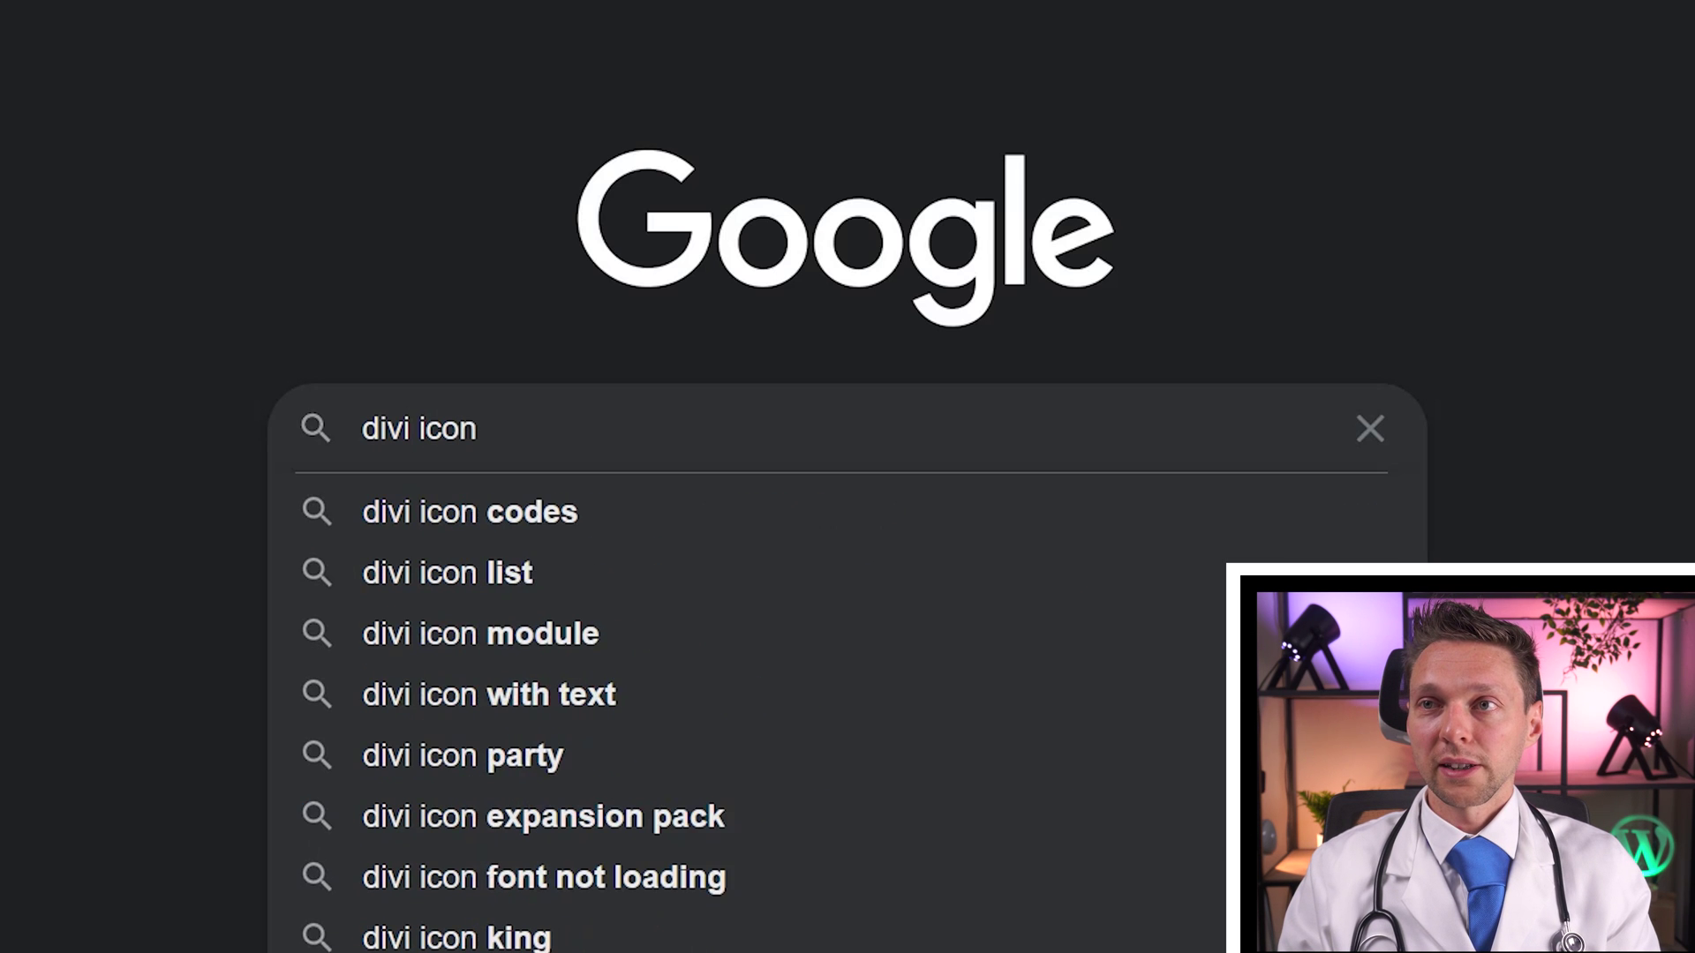
text( codes)
key(Return)
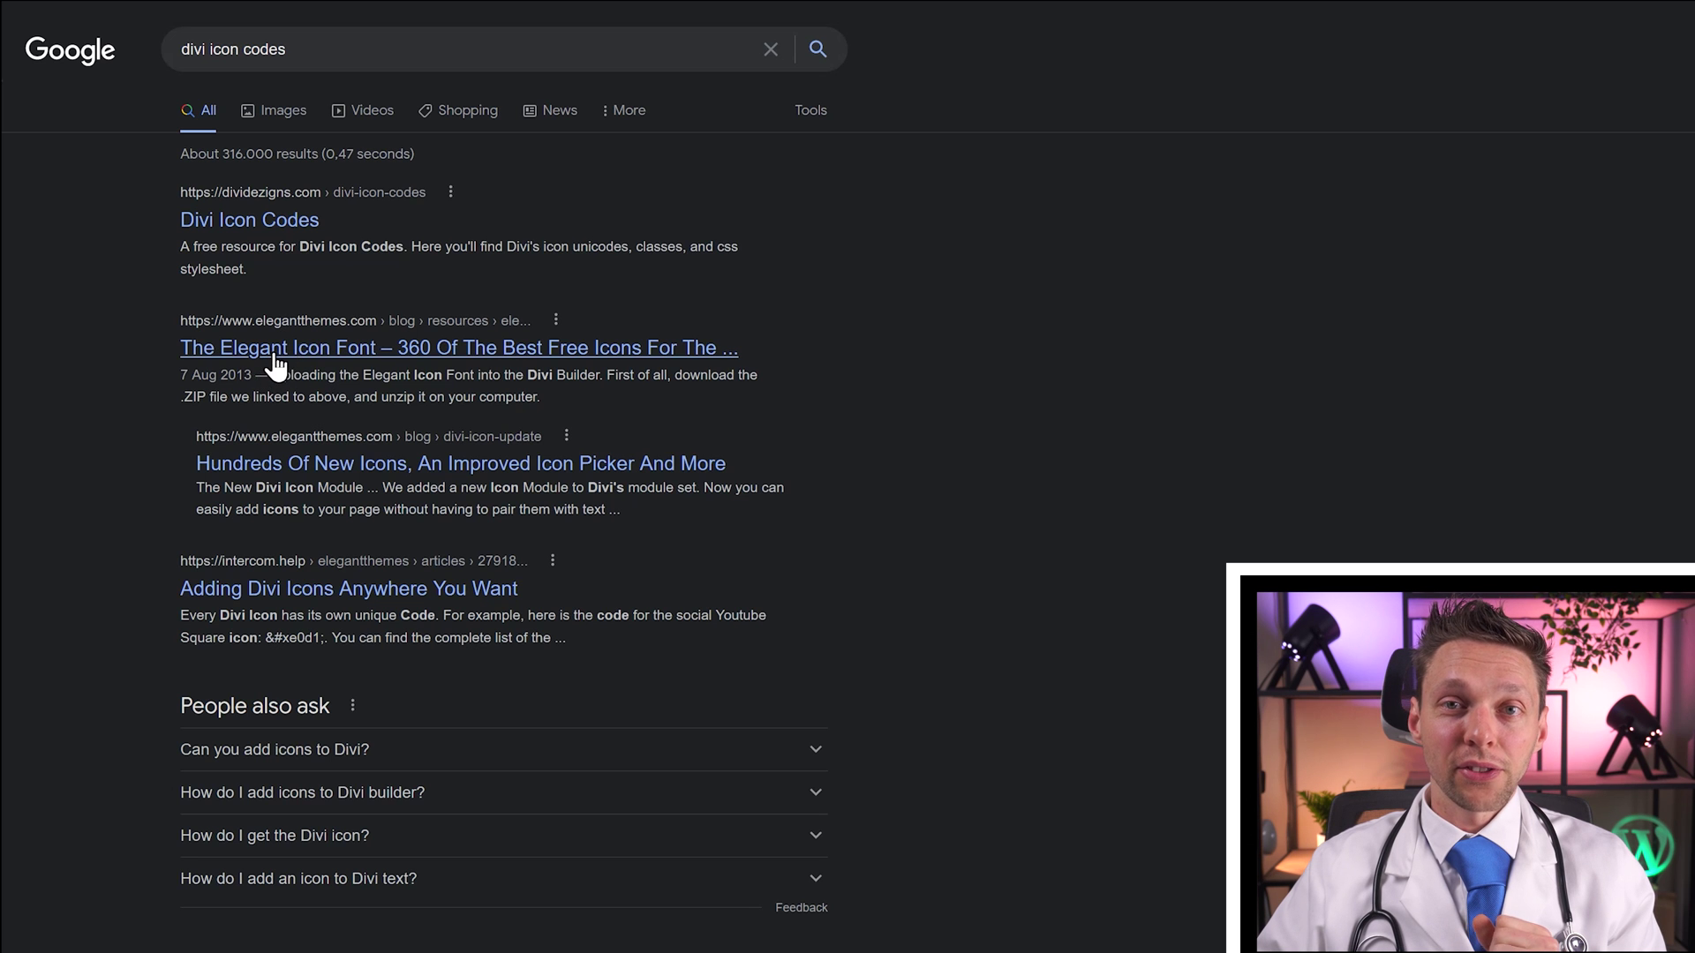
click(352, 360)
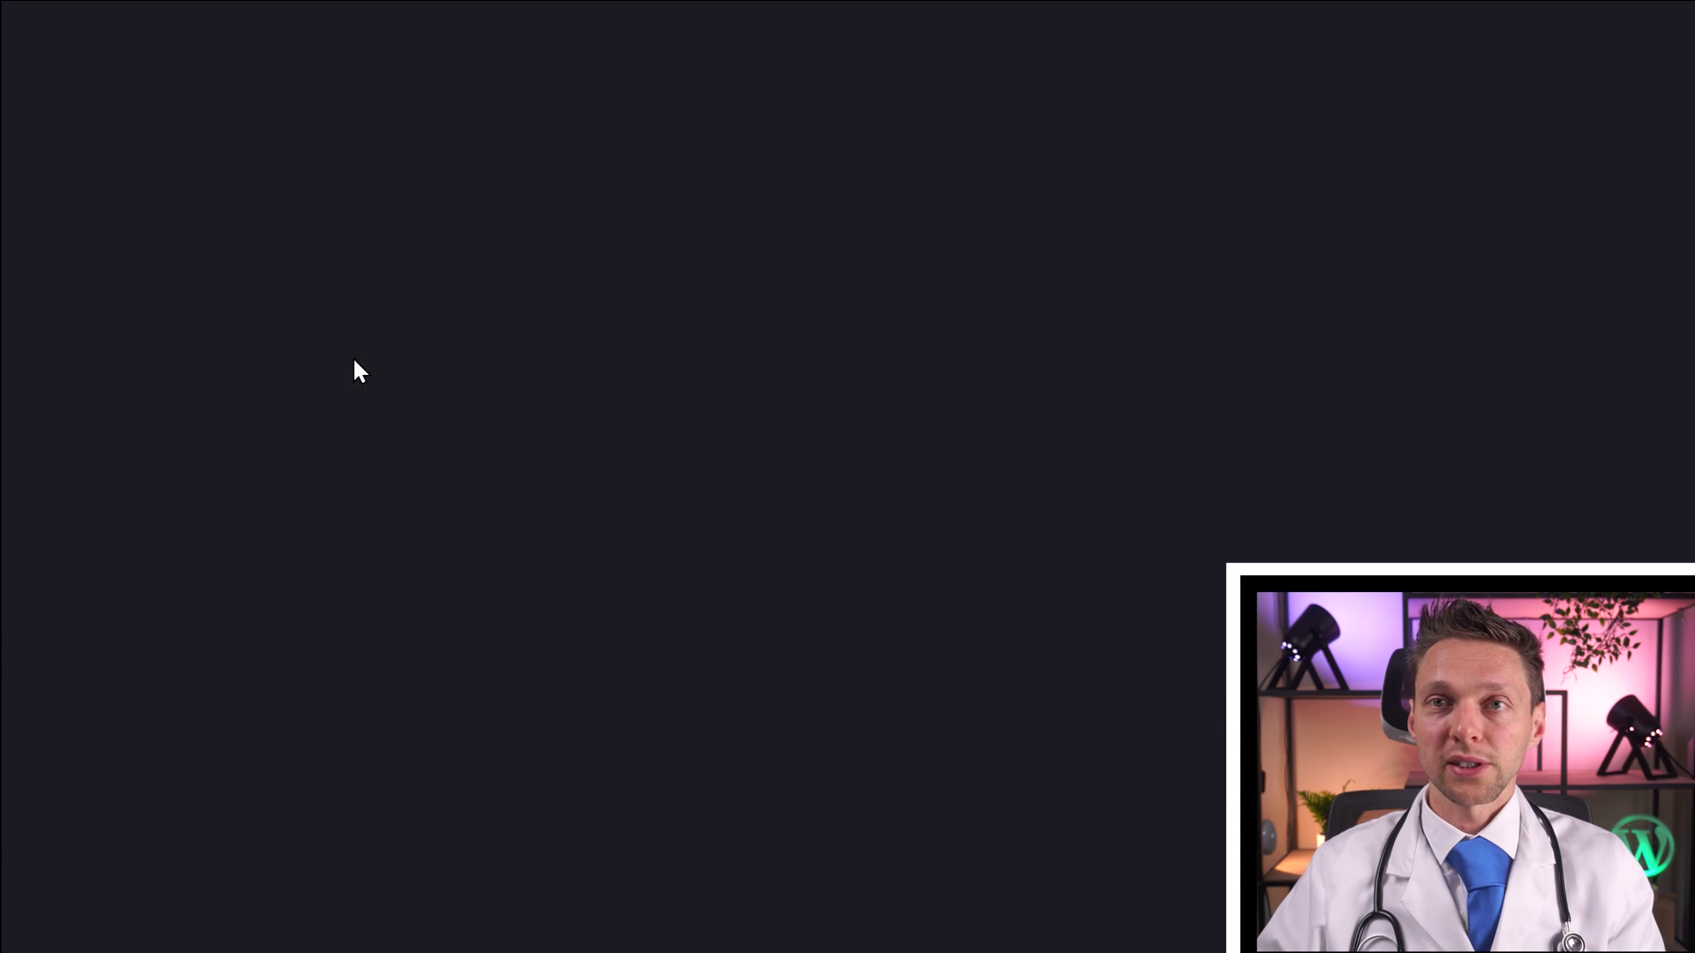
middle_click(1132, 460)
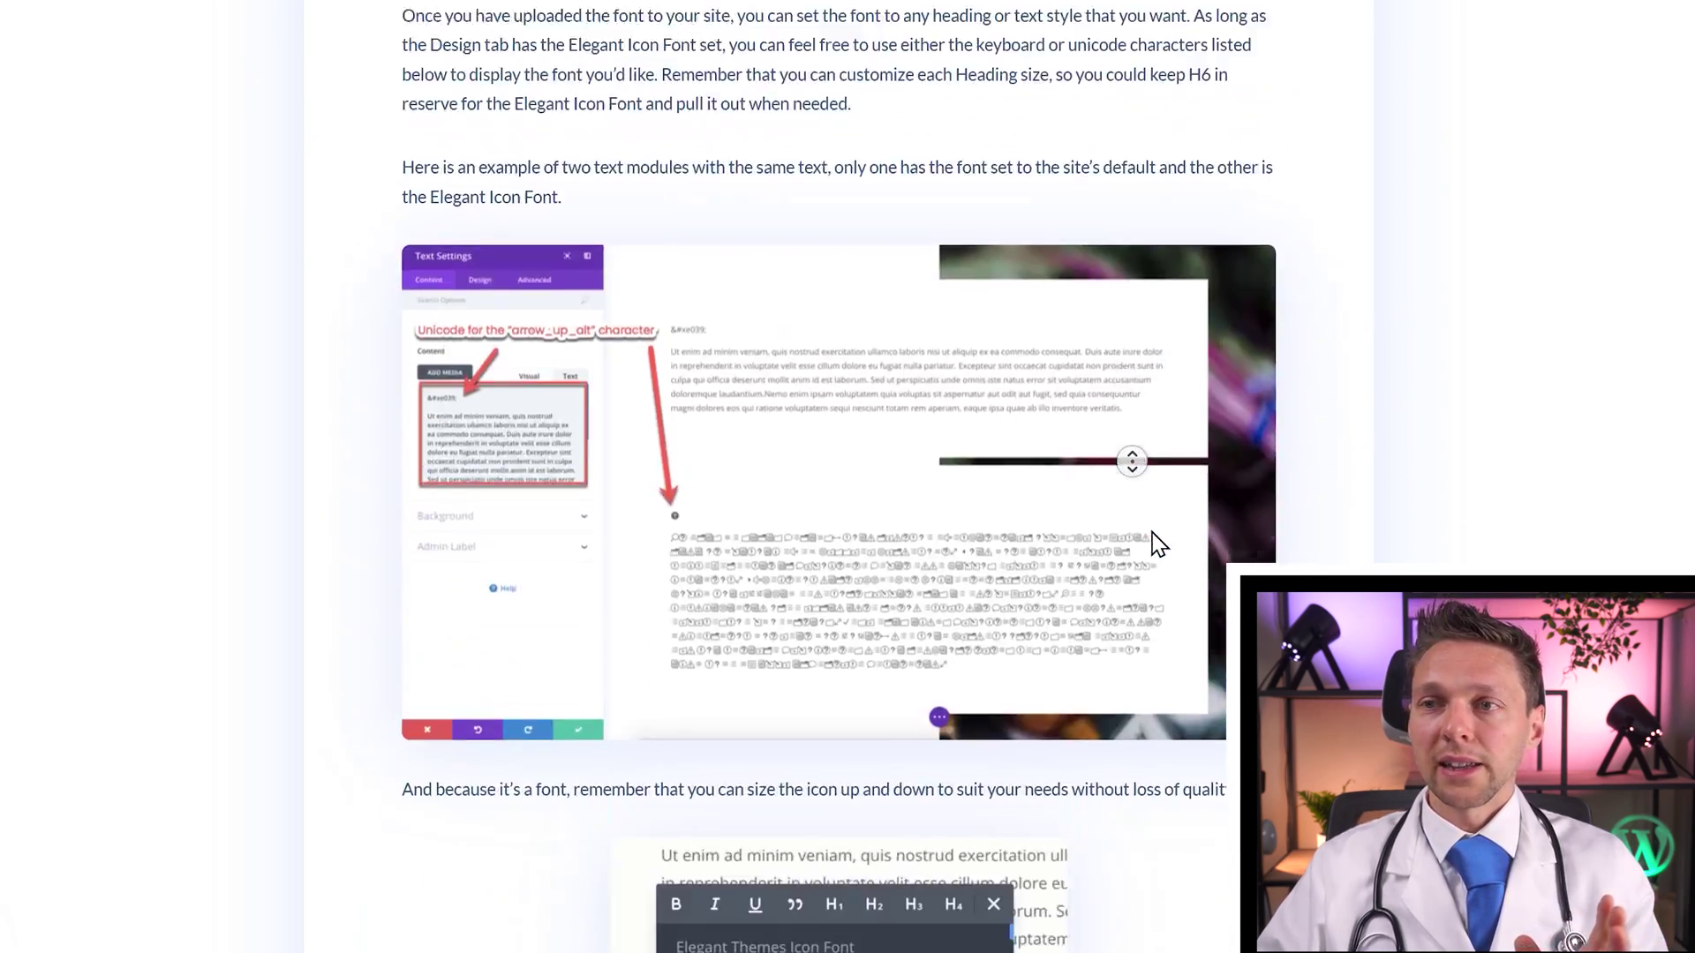
click(1097, 447)
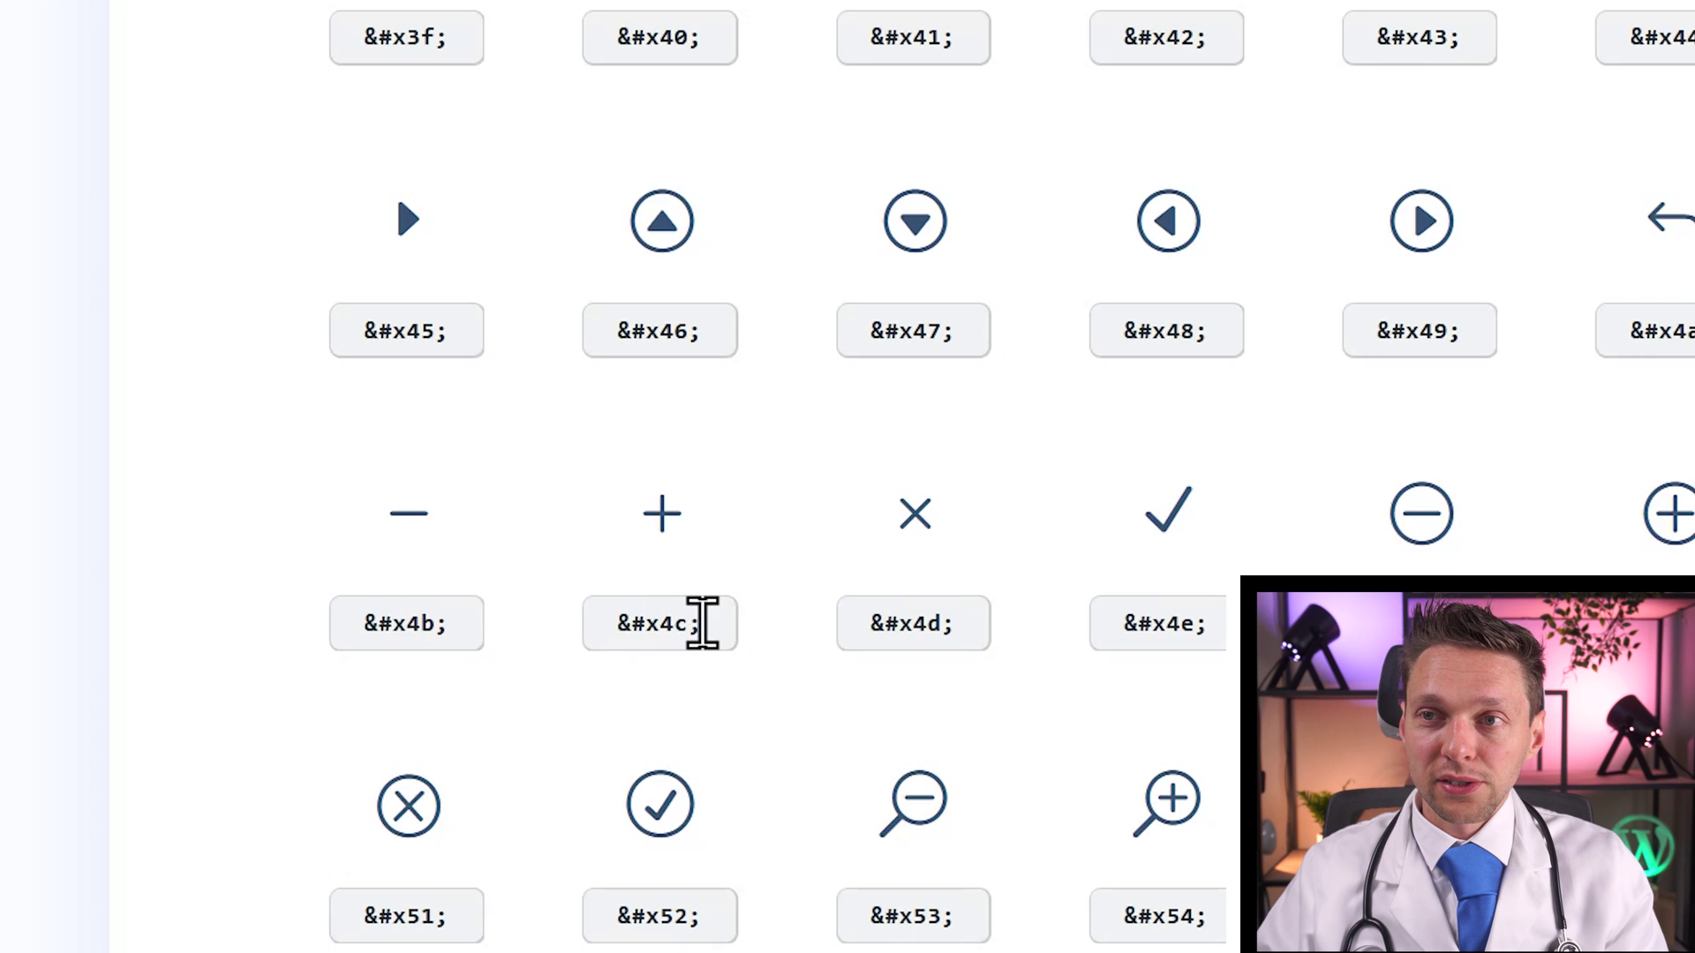
Locate the plus icon's code &#x4c; in the list, and copy the code &#x3b; of the circled down-chevron icon.
triple_click(703, 628)
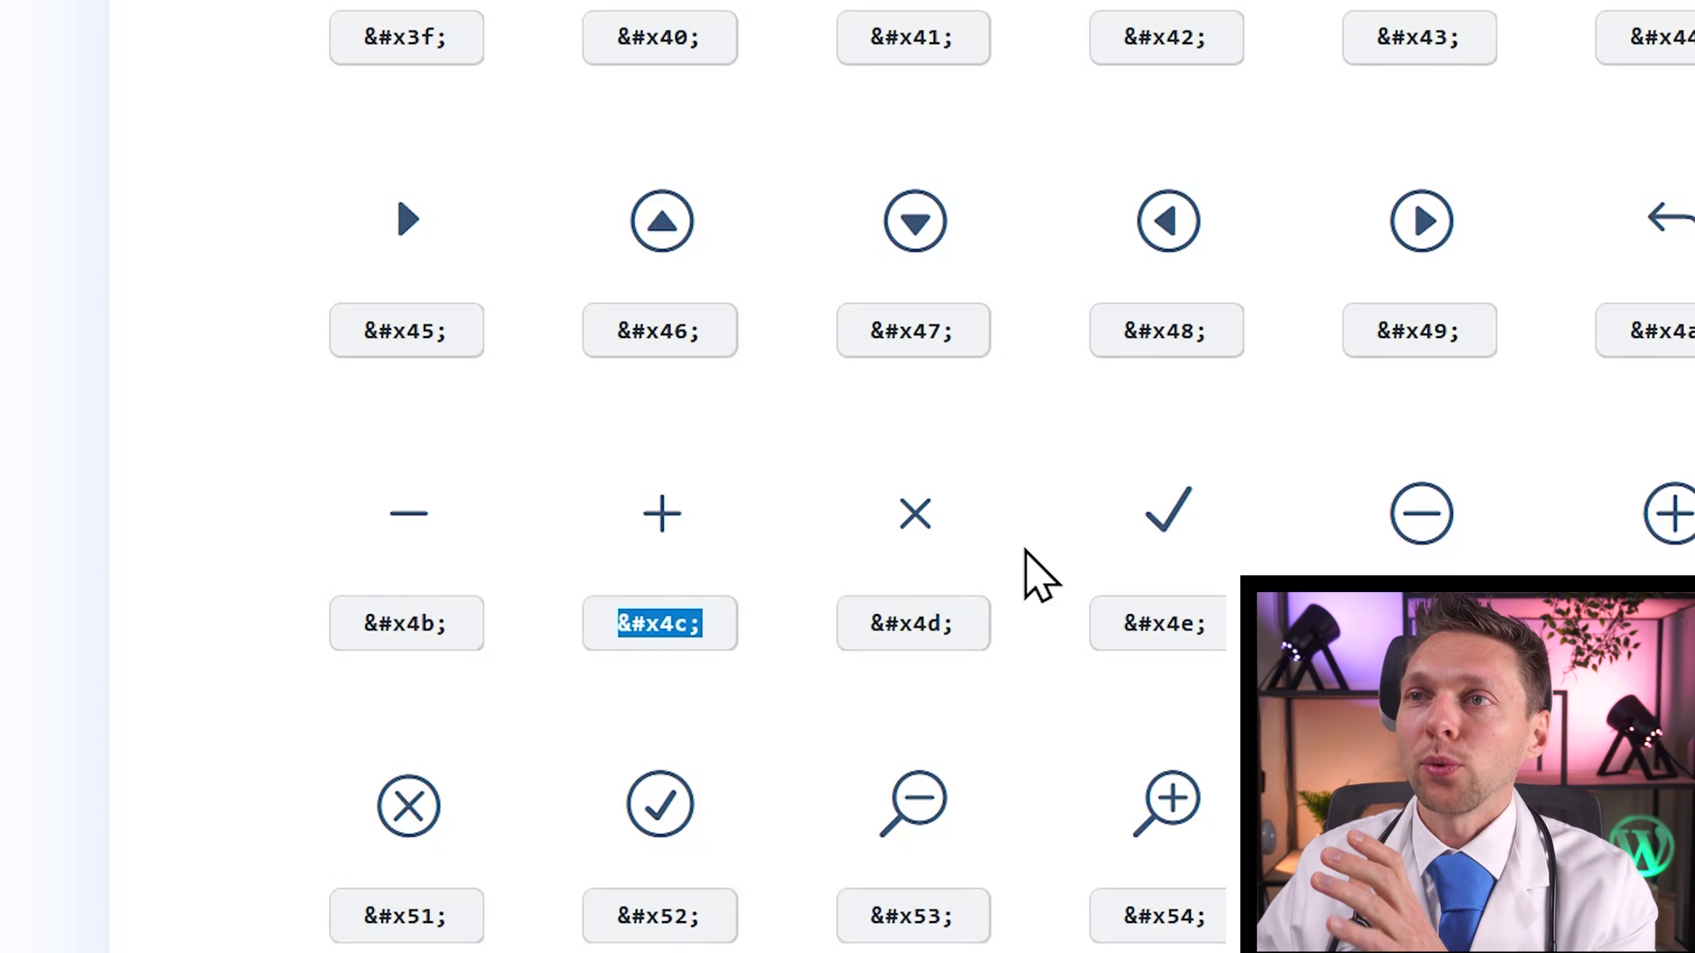
scroll(1162, 250, up, 5)
scroll(915, 388, up, 1)
triple_click(957, 485)
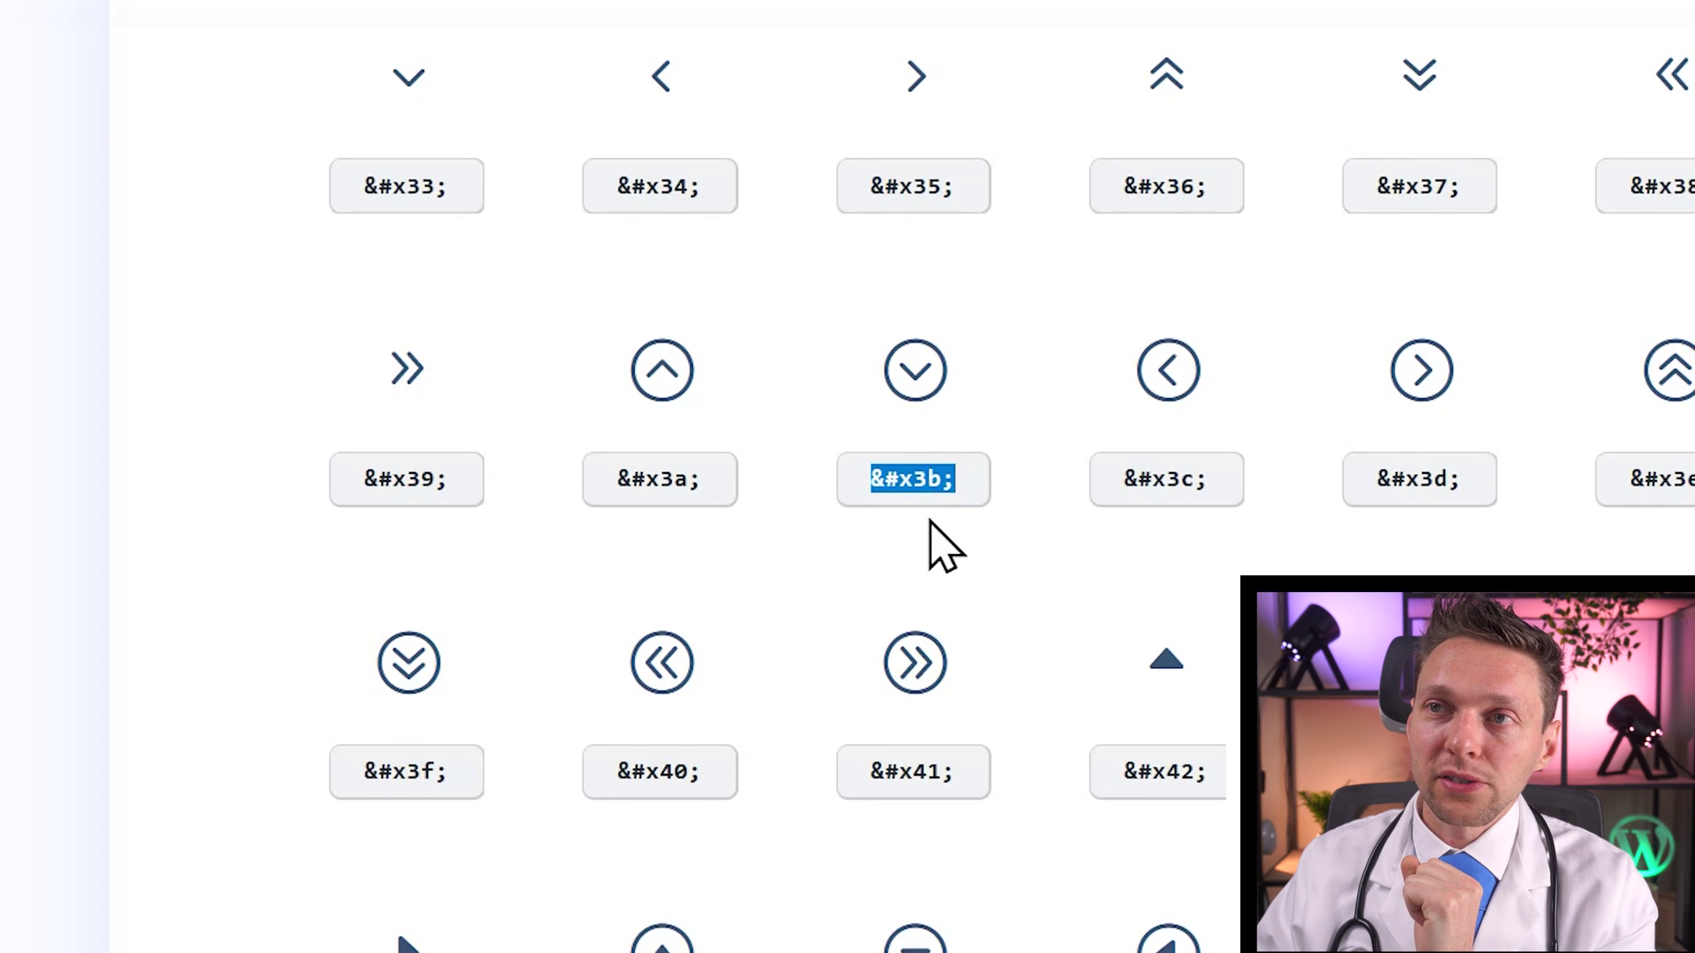
right_click(921, 479)
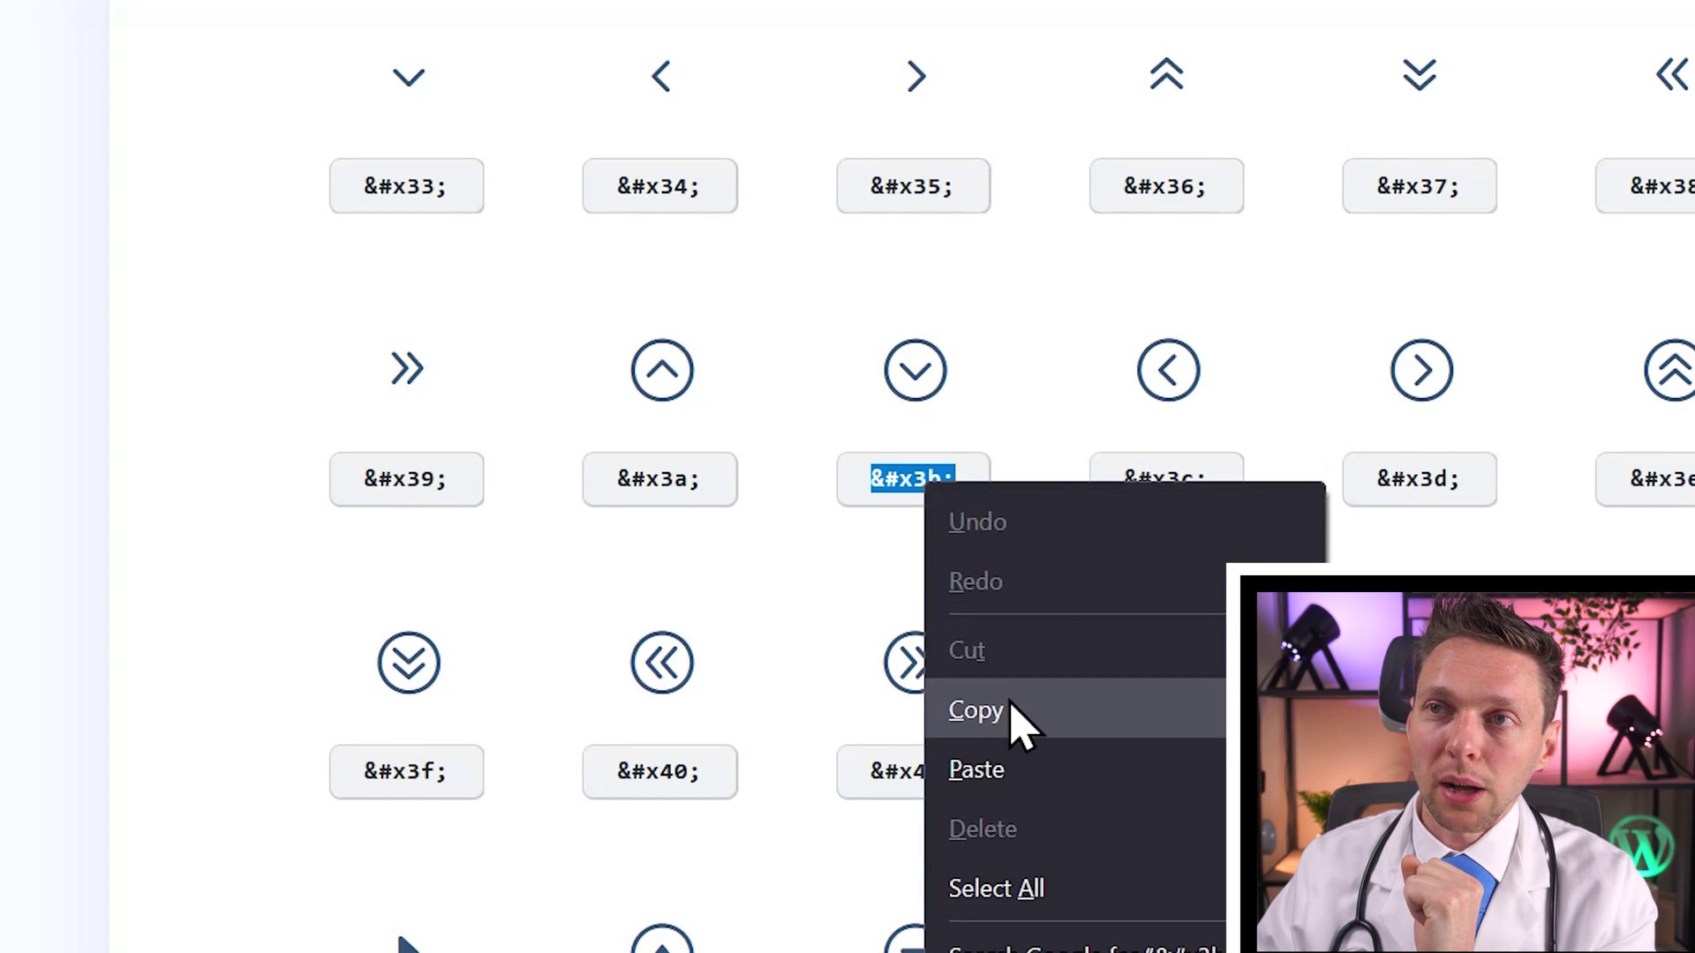
click(975, 711)
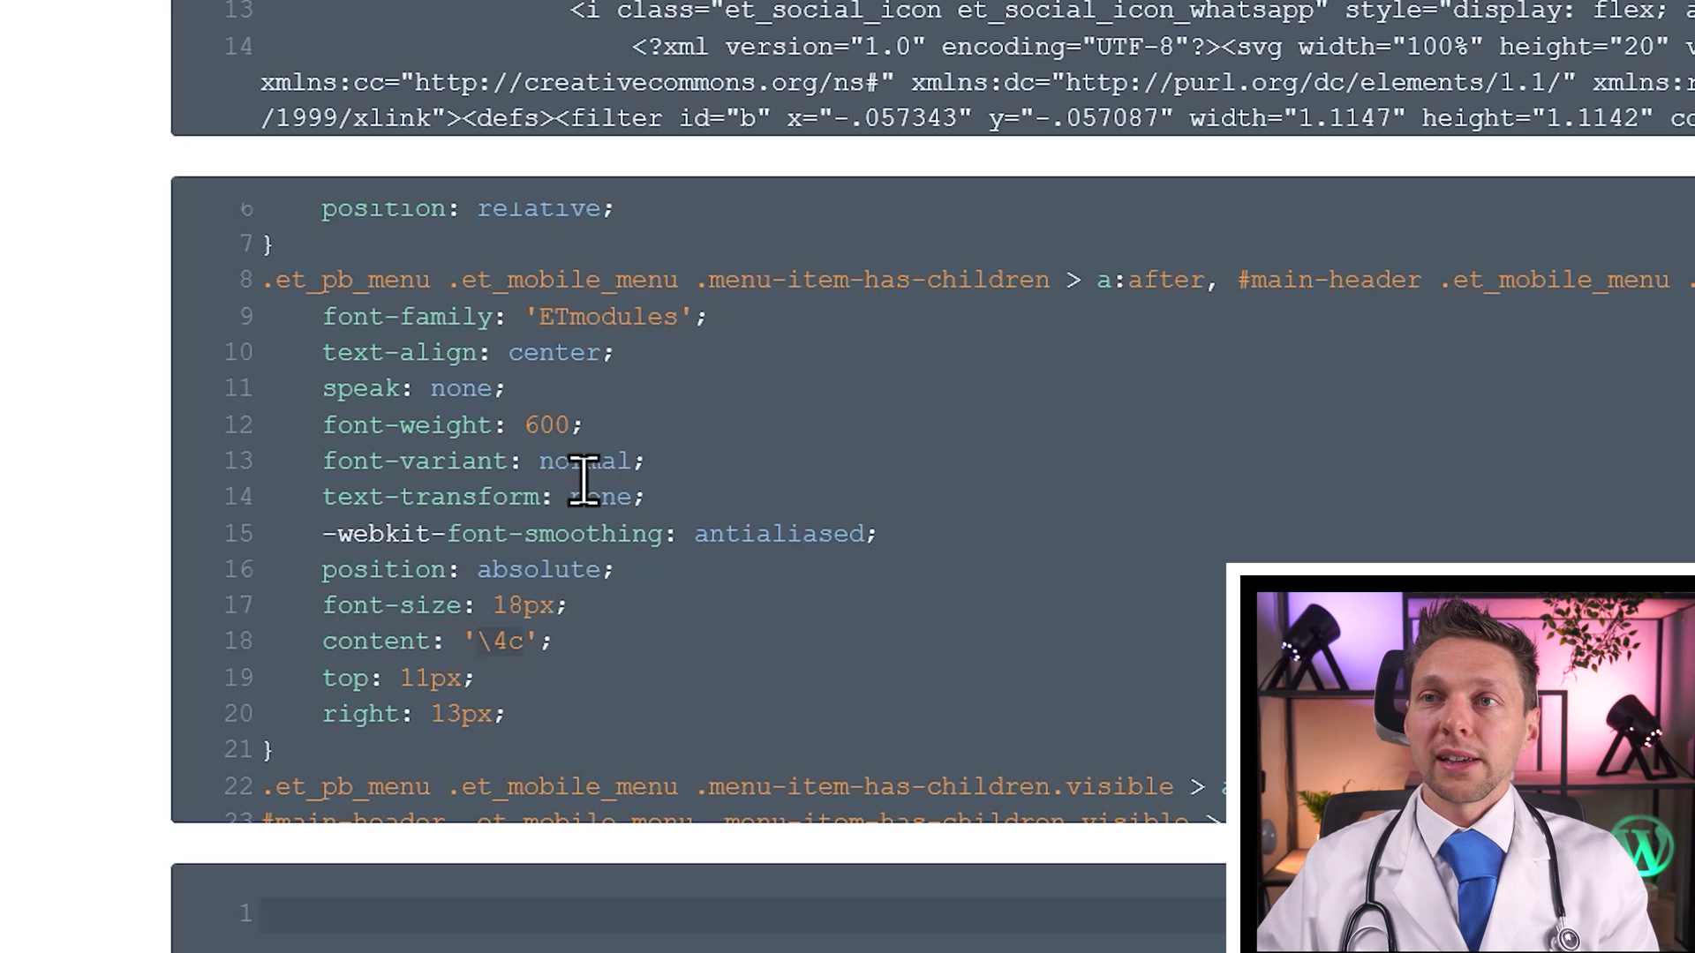
Set the content value of the .menu-item-has-children > a:after rule to '\3b' and open the mobile menu in the phone preview to check the icons.
key(ctrl+v)
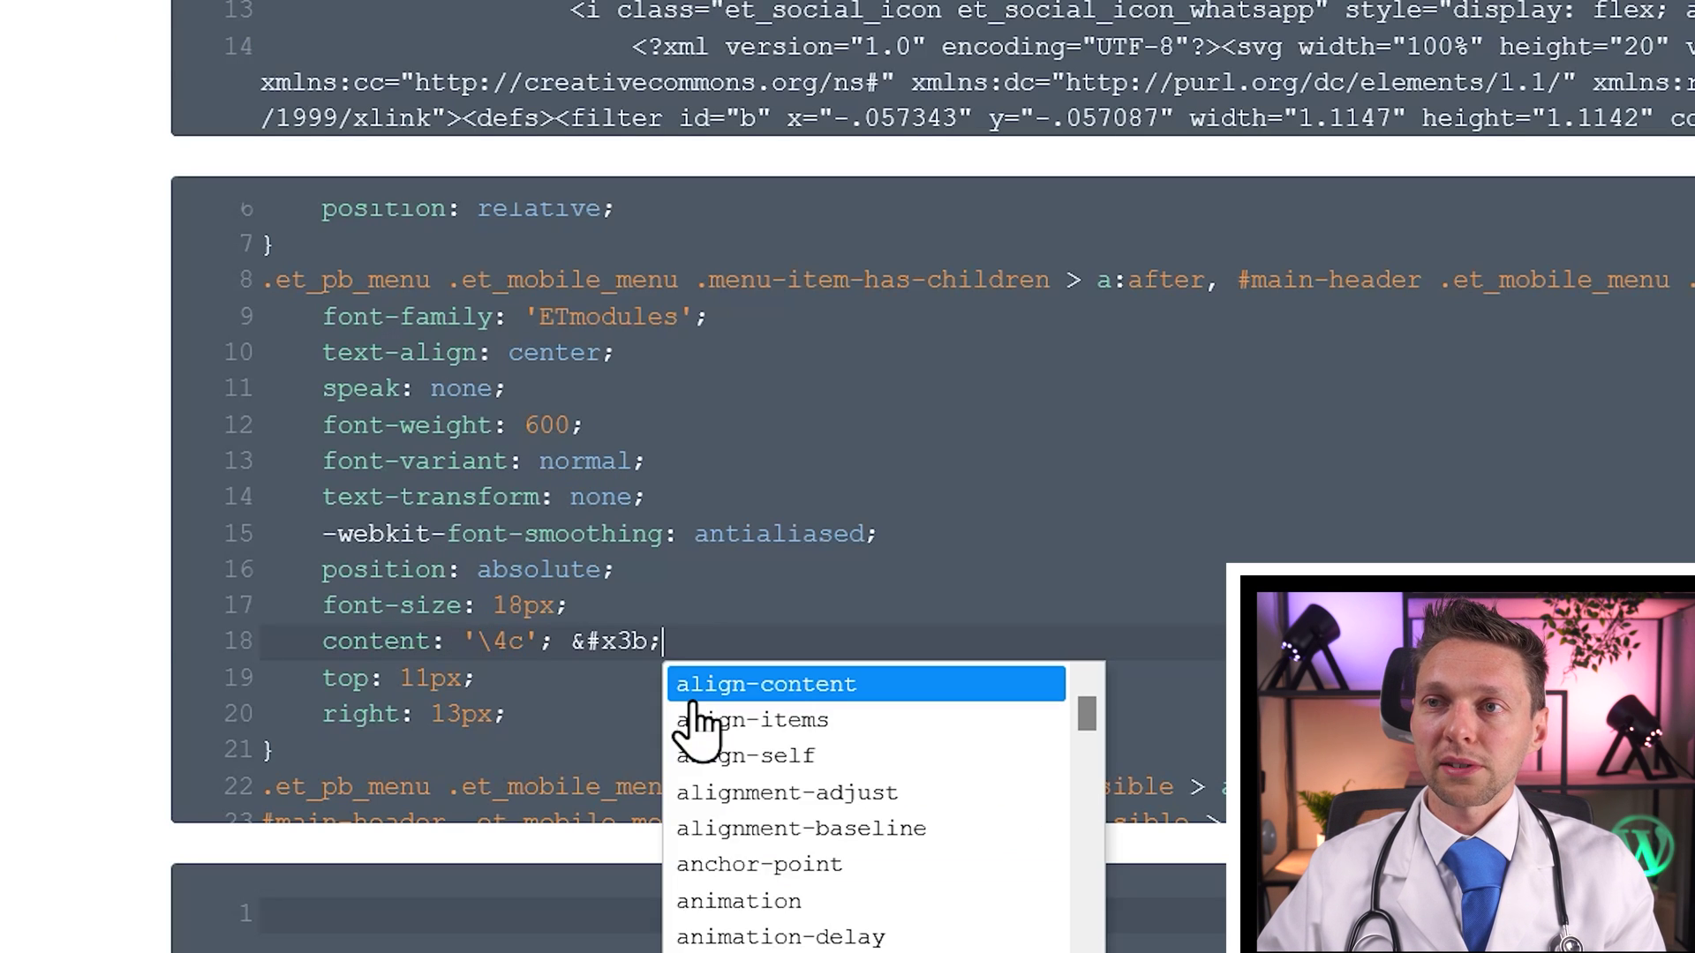
key(Escape)
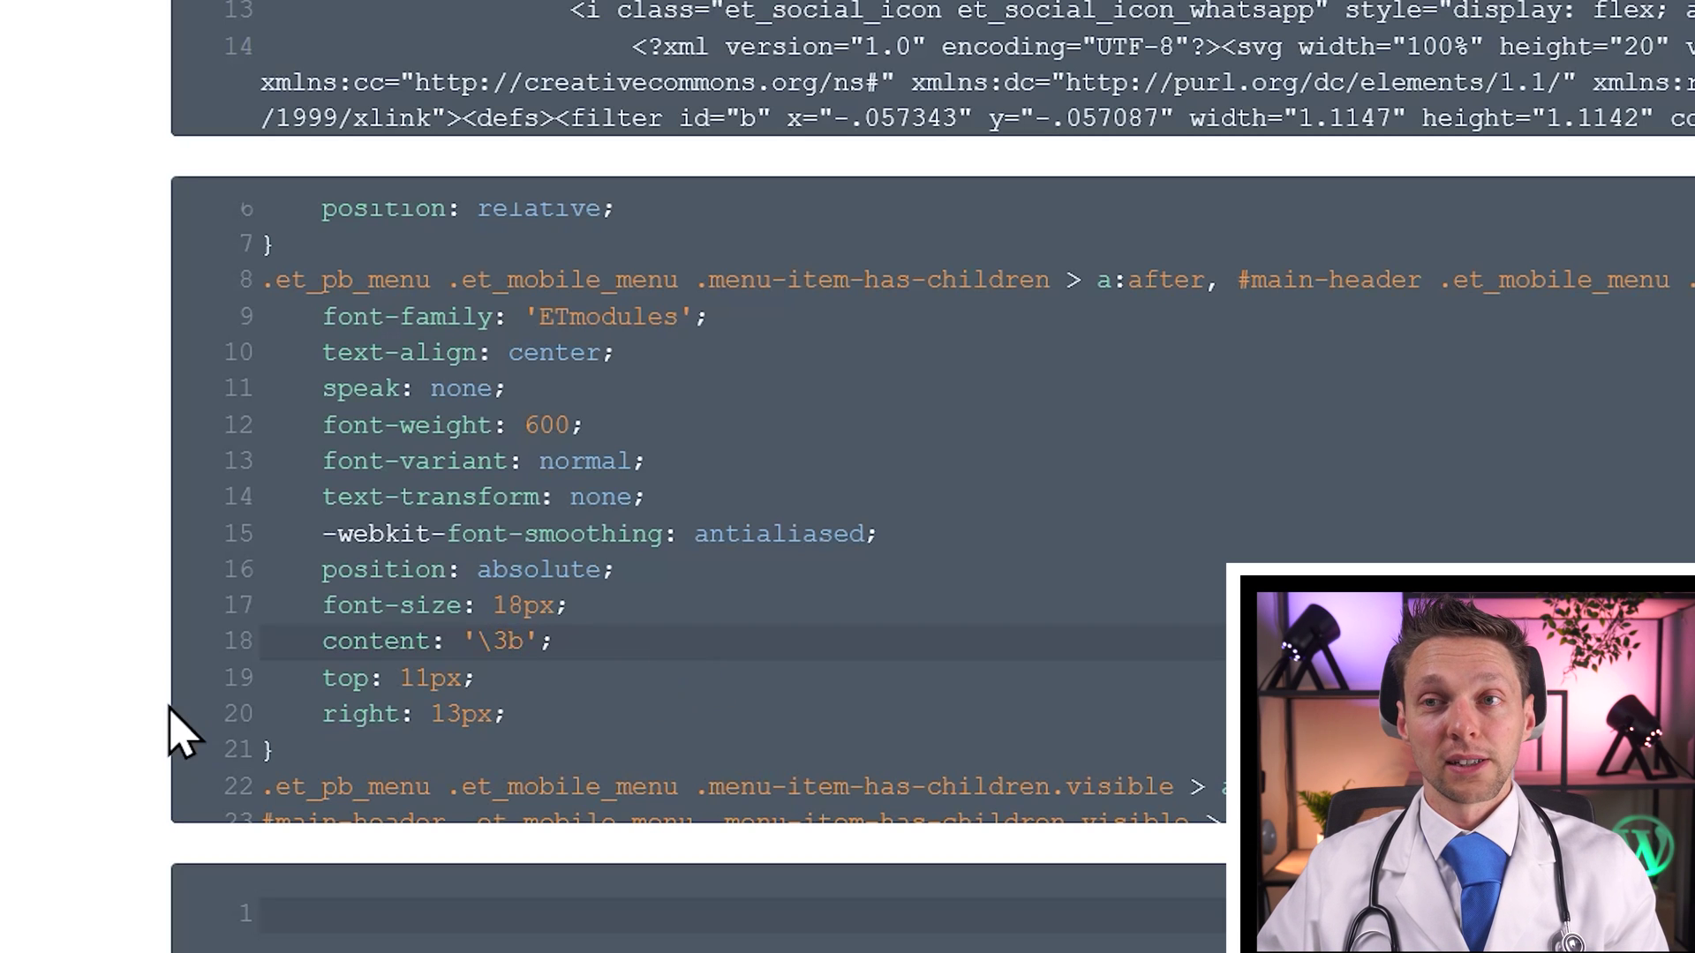
scroll(140, 700, down, 5)
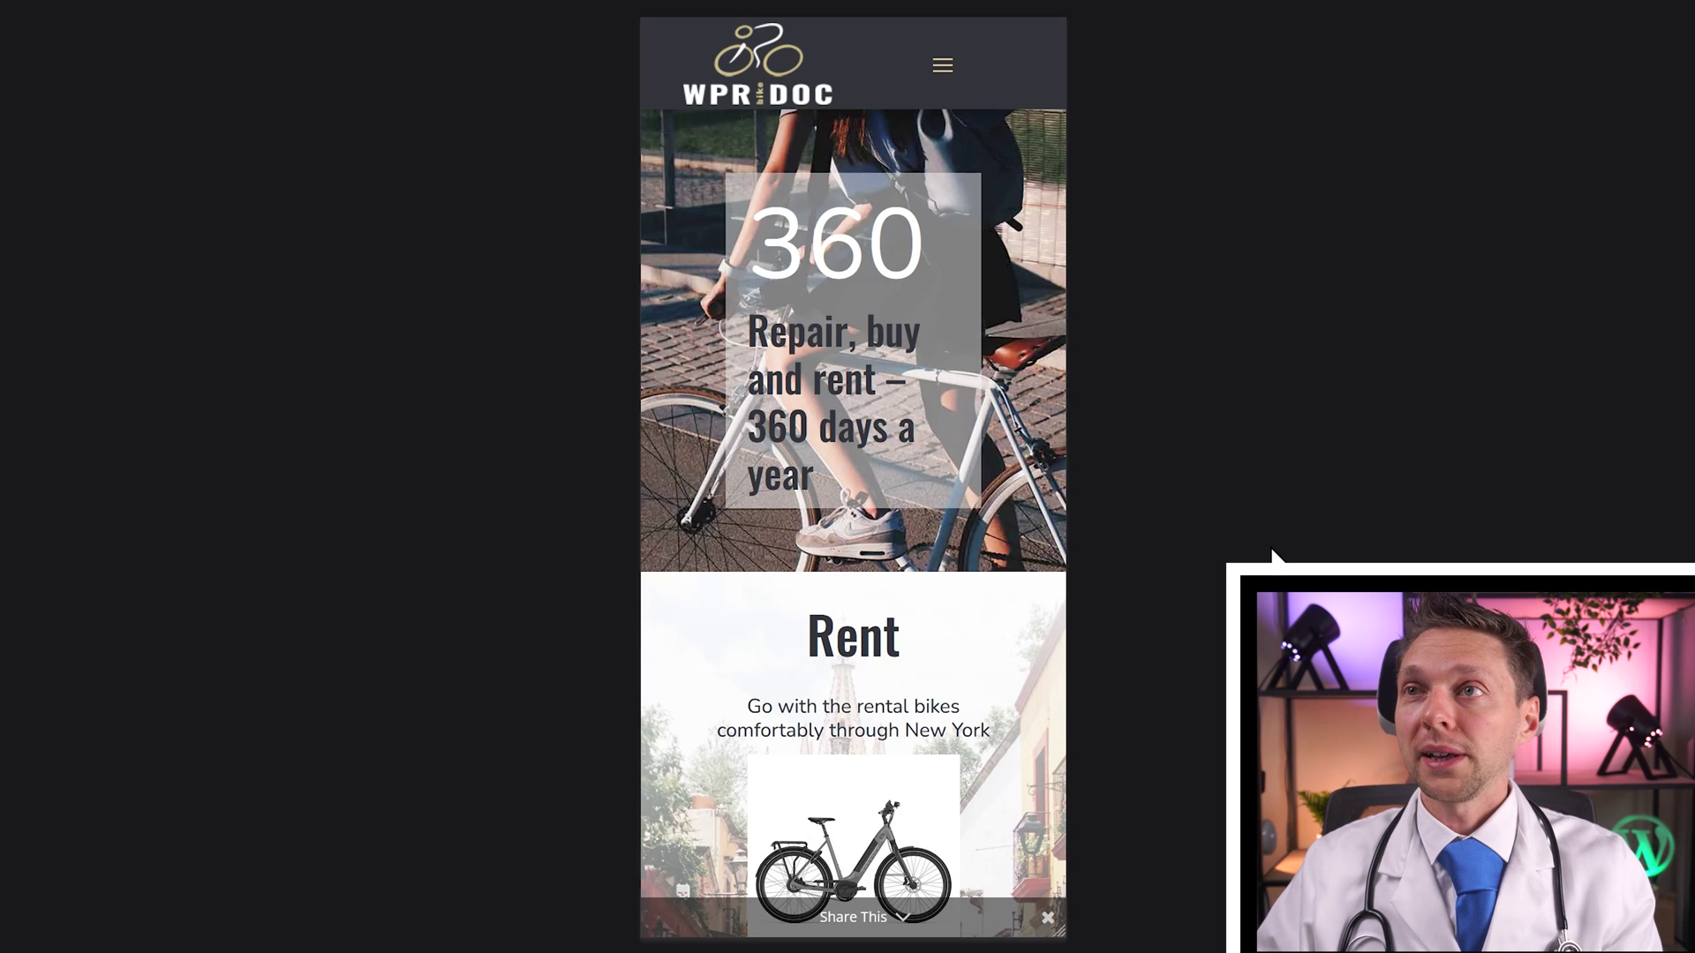
click(943, 71)
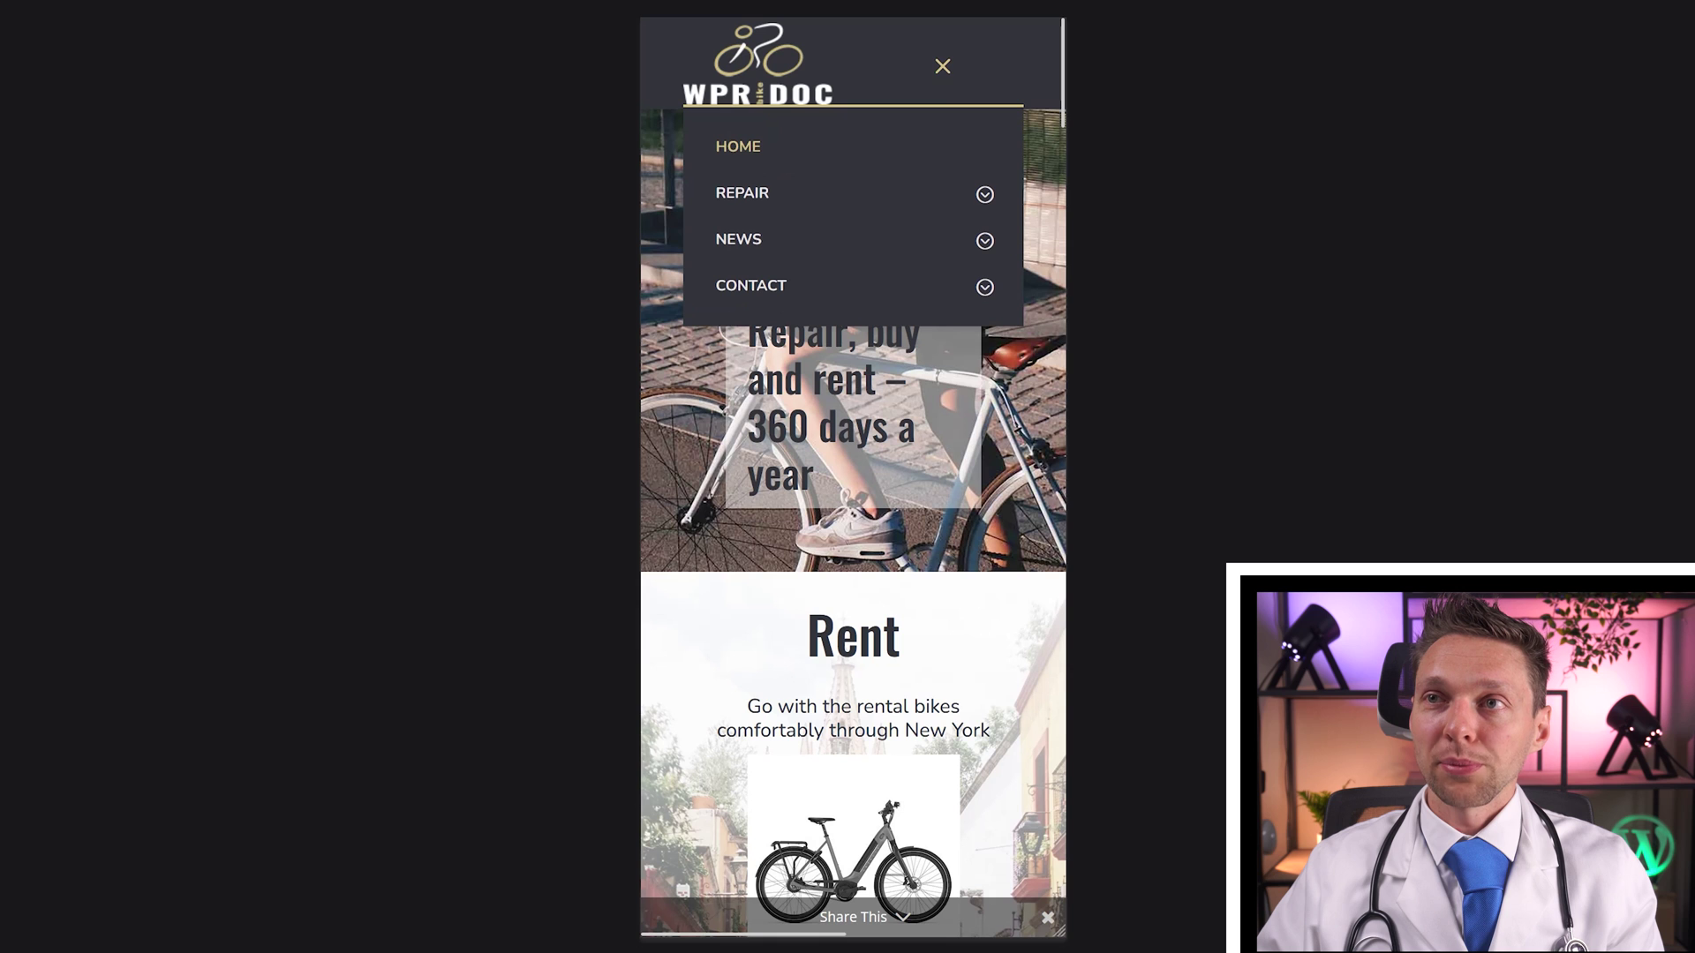